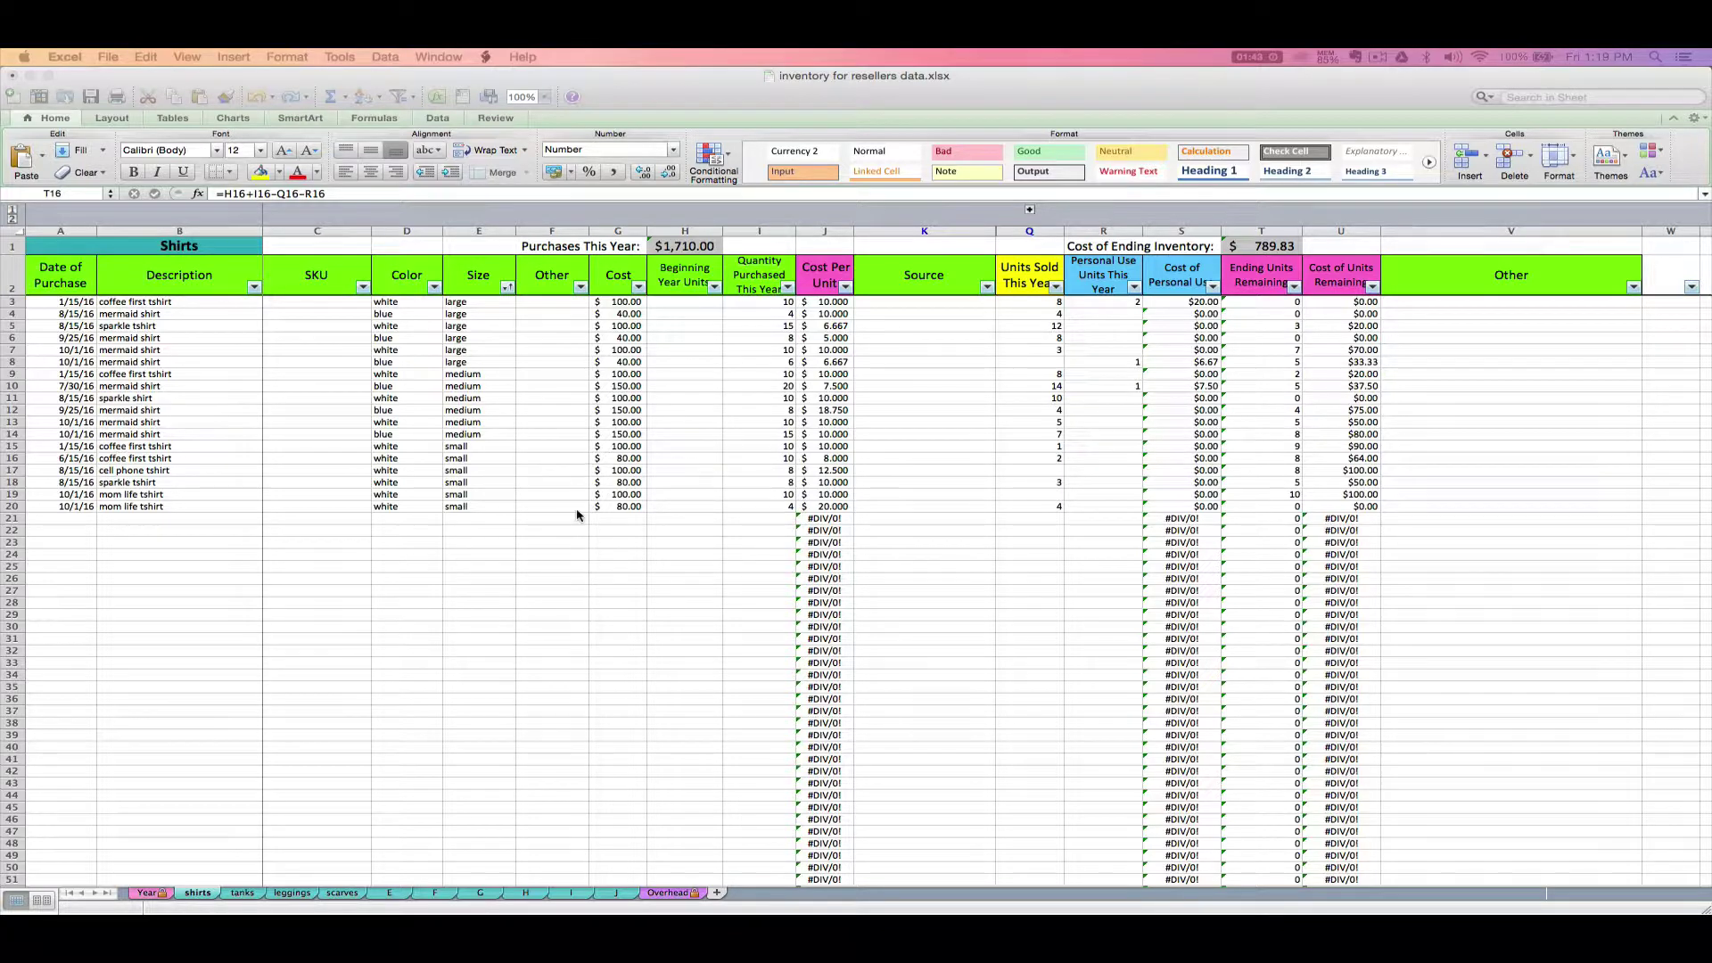
Step: Check the ending-units formulas in cells T4 and T3 of the shirts sheet
key(super+shift+2)
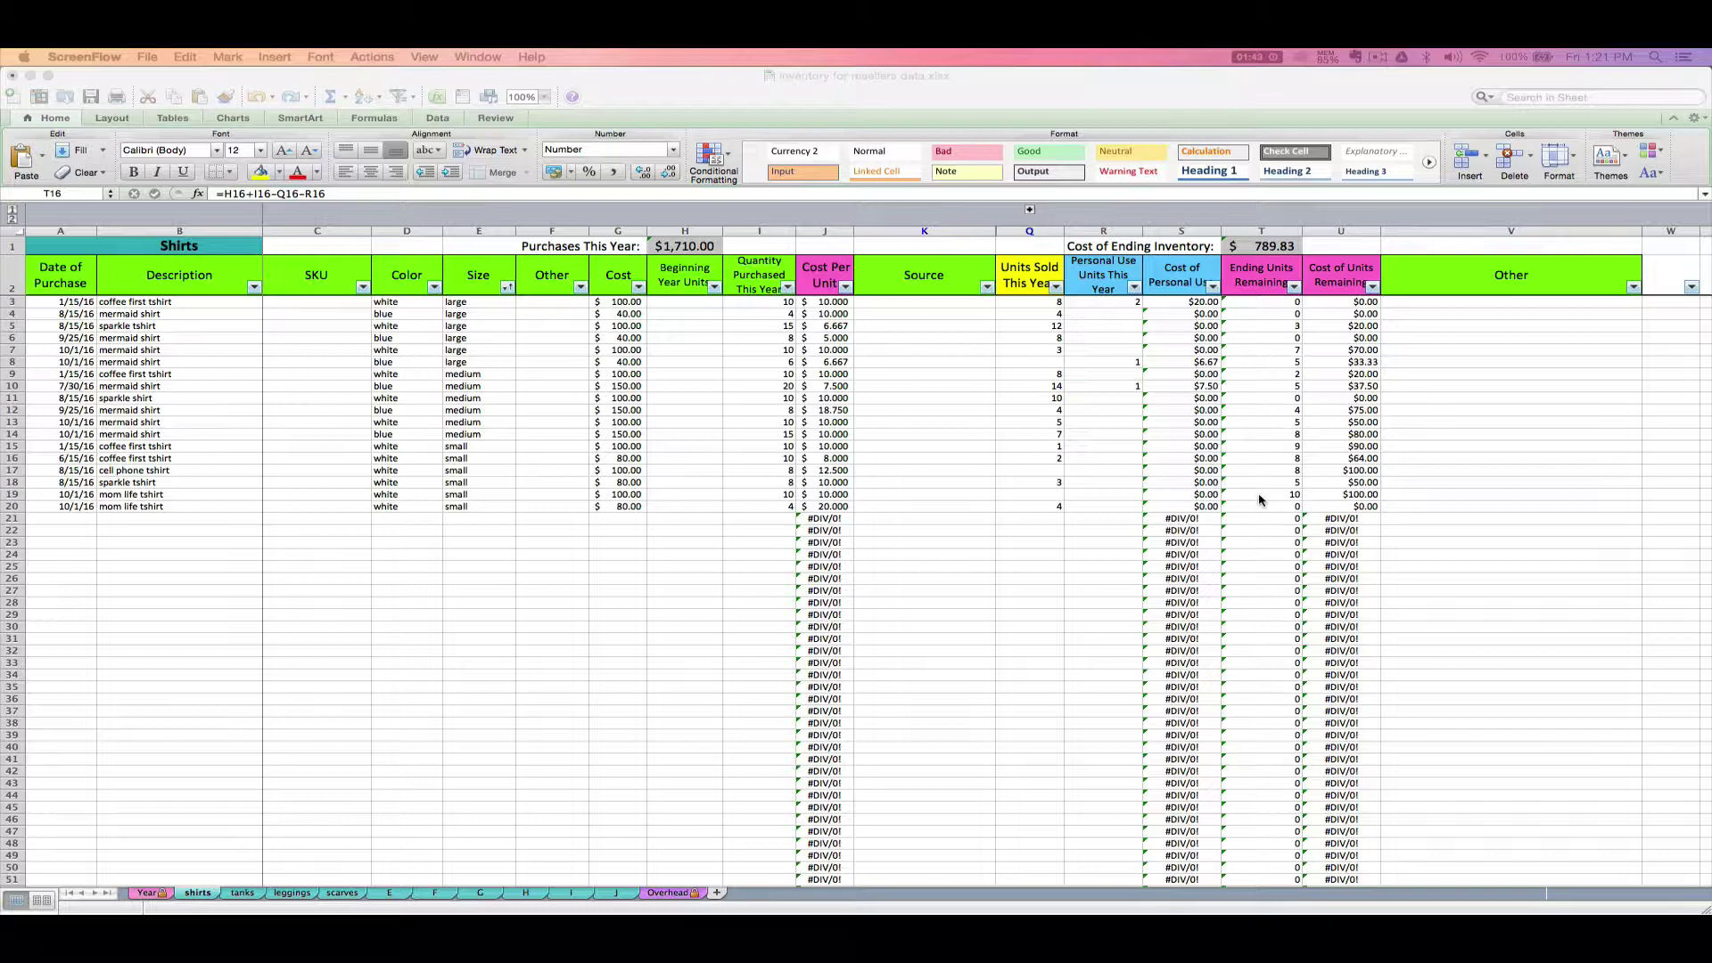
click(1246, 314)
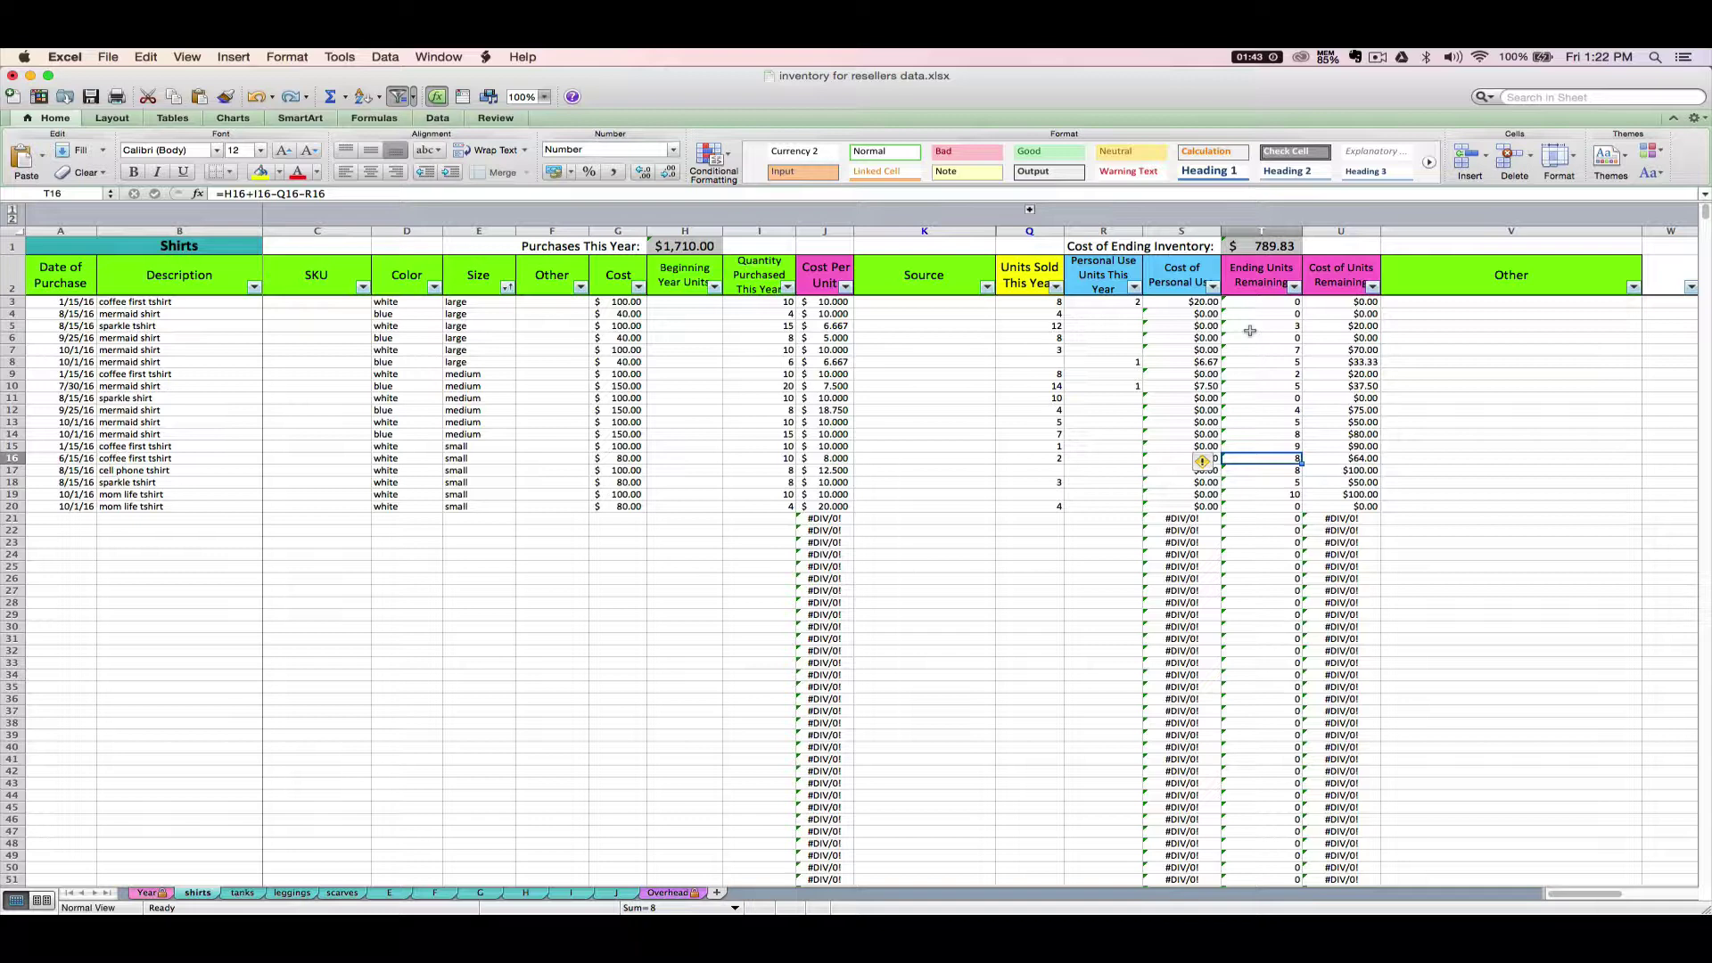
click(1246, 313)
click(1243, 300)
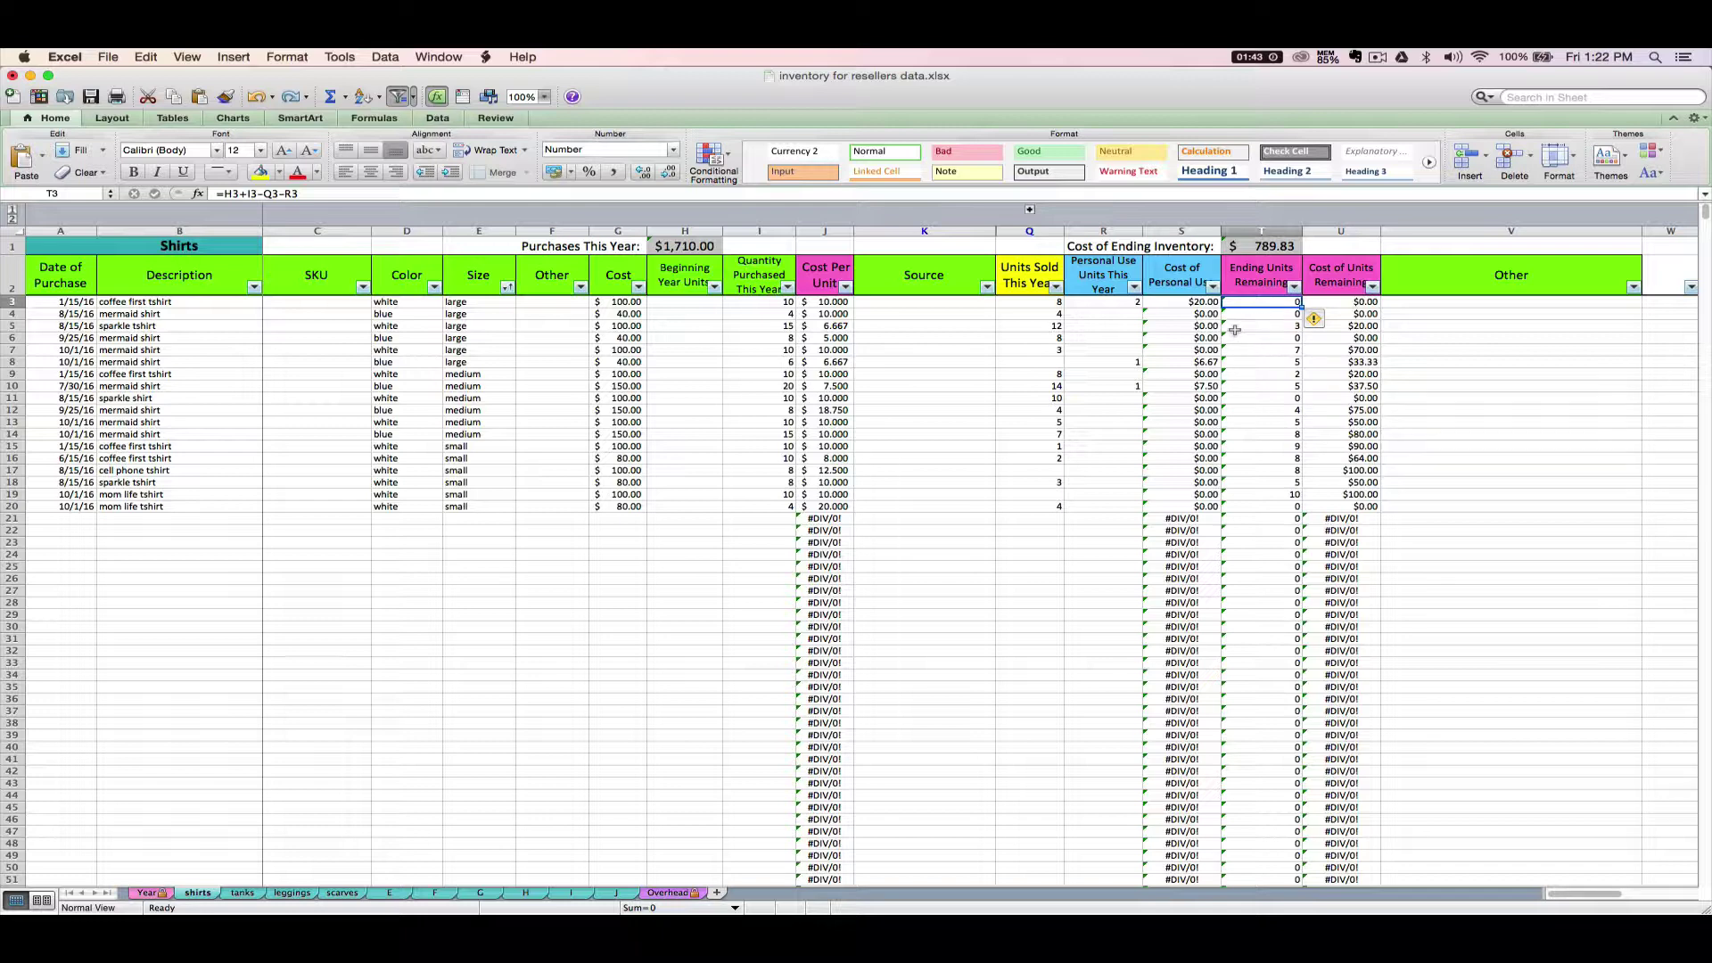
Step: Enter 6 ending units in T7 for the 10/1/16 white large mermaid shirt
click(1252, 352)
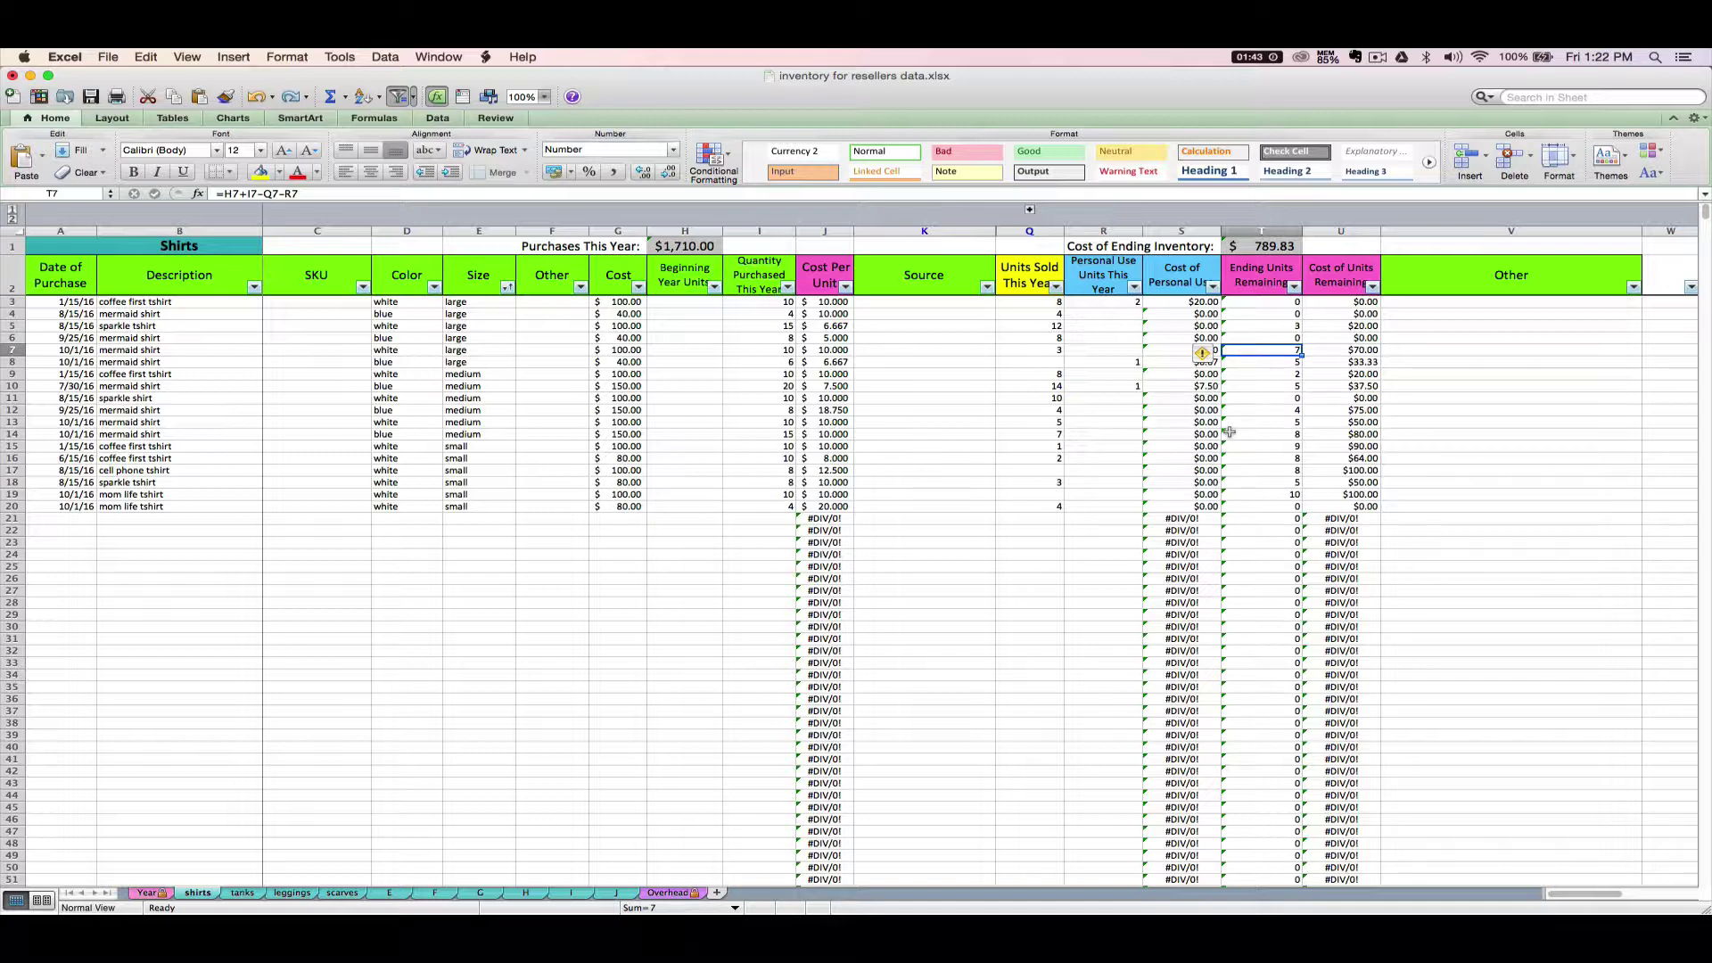
text(6)
key(Return)
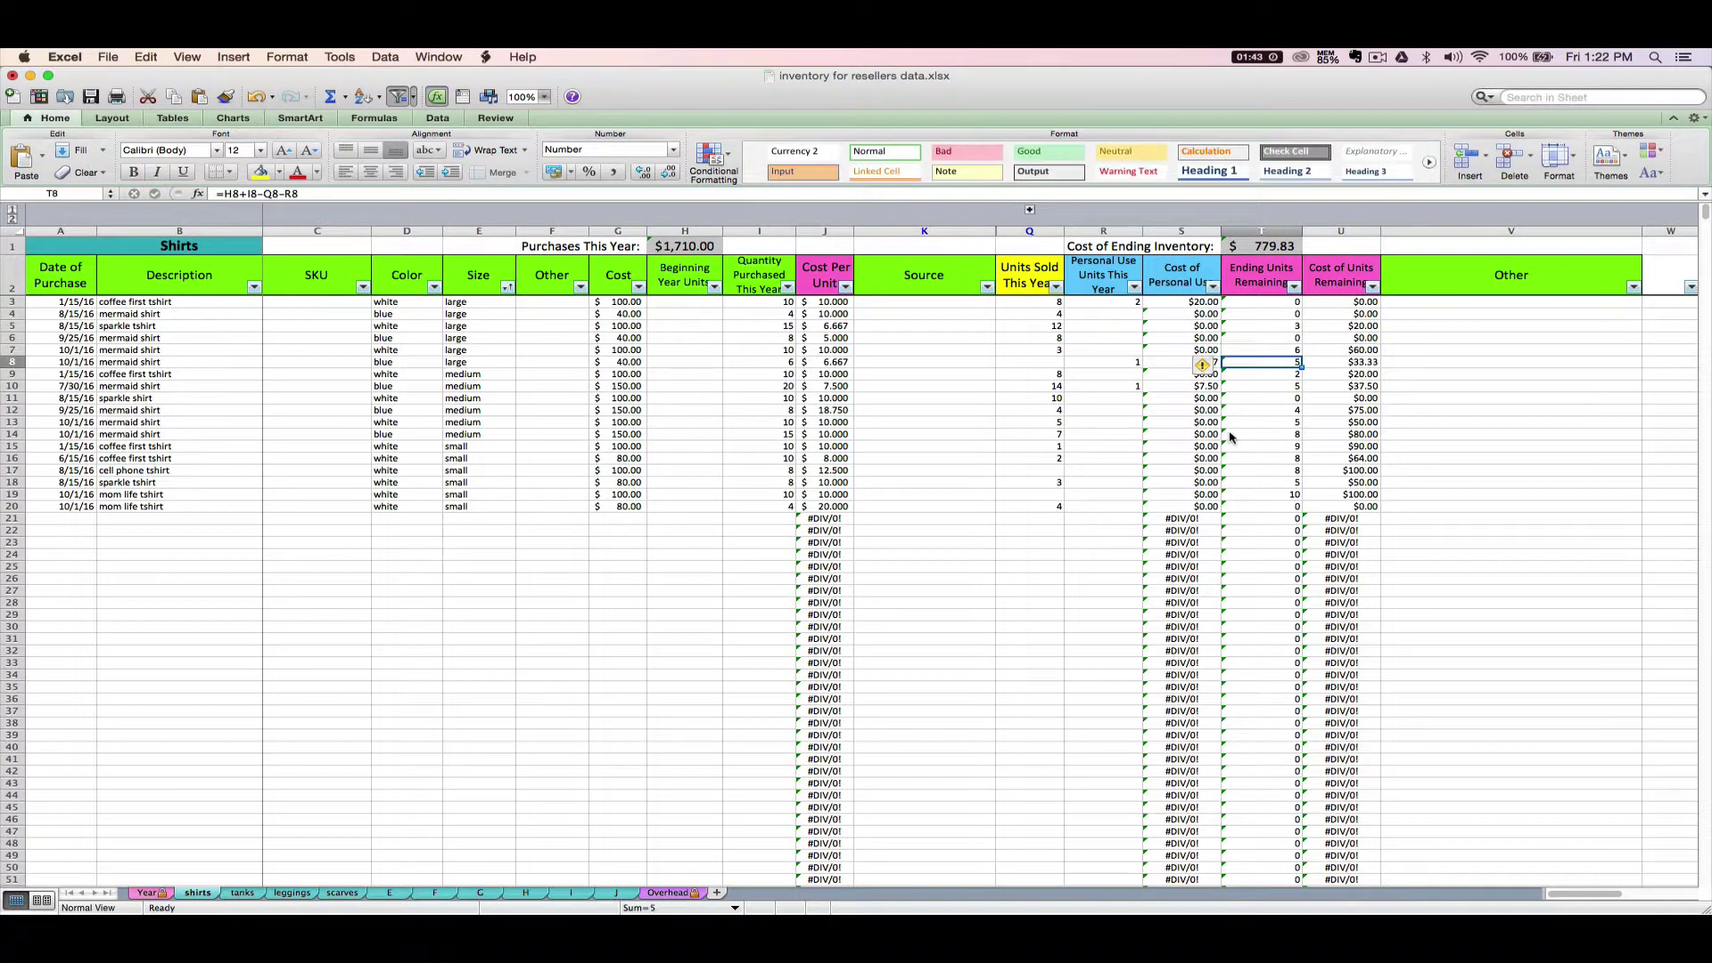
key(Up)
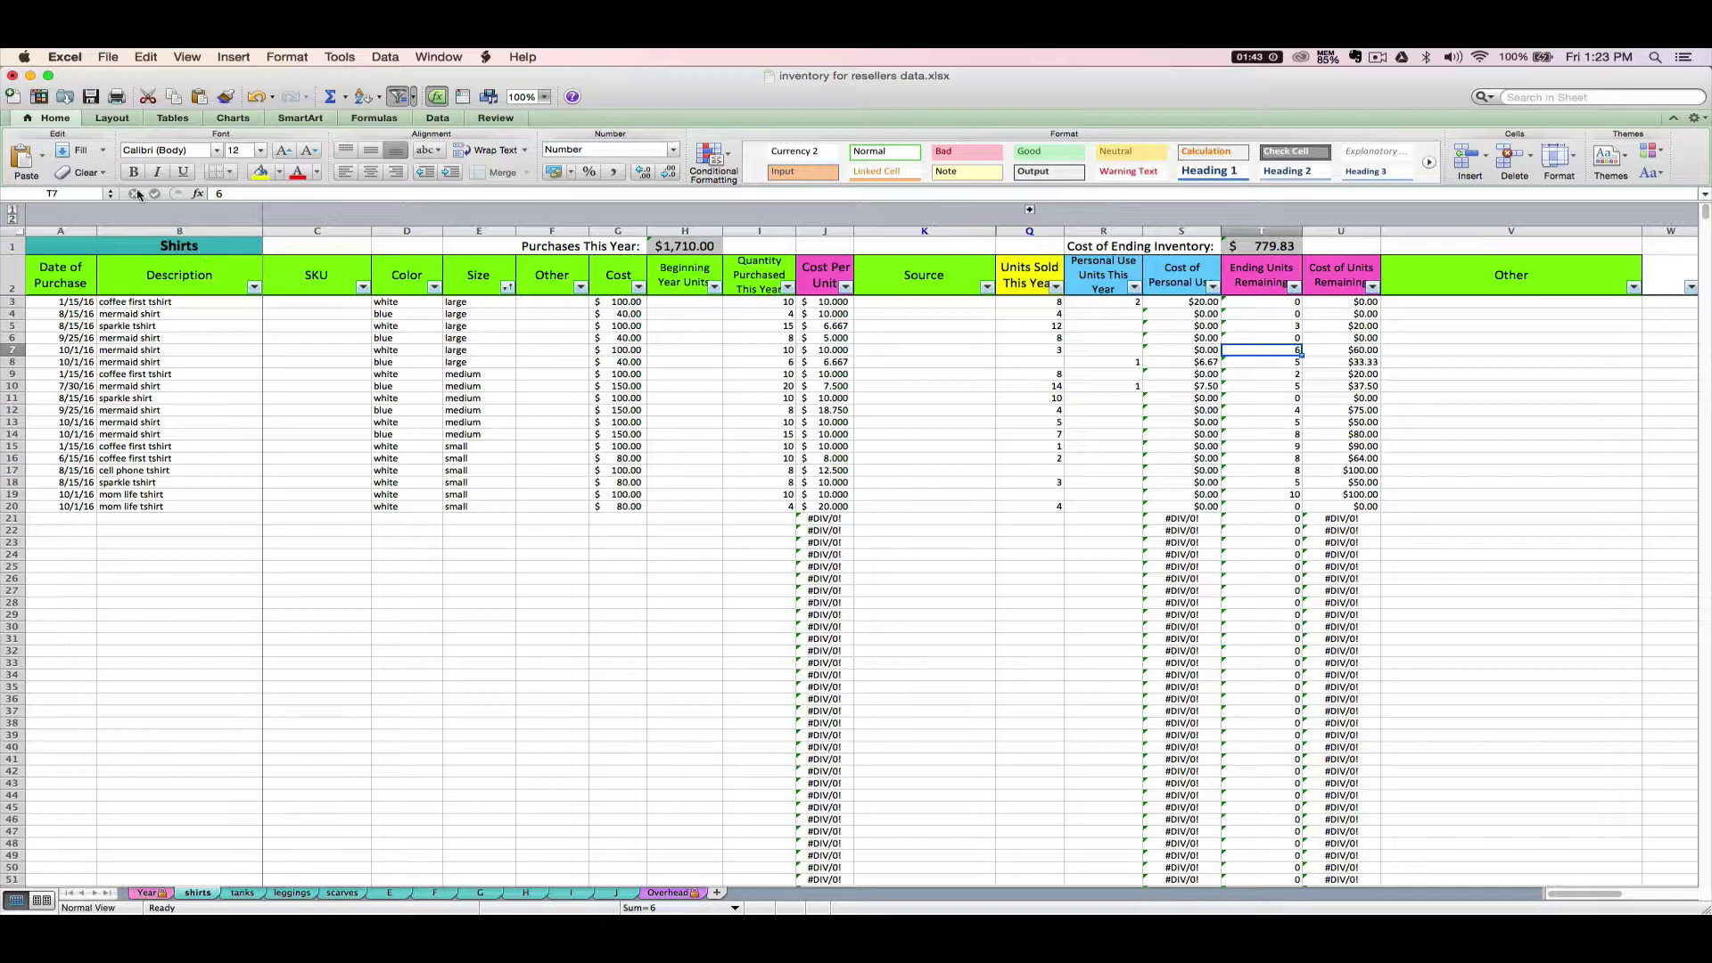
Step: Save the inventory workbook with the corrected shirt count
click(92, 97)
Step: Switch to the Year sheet showing Cost of Goods Sold of $1,032.00
click(148, 893)
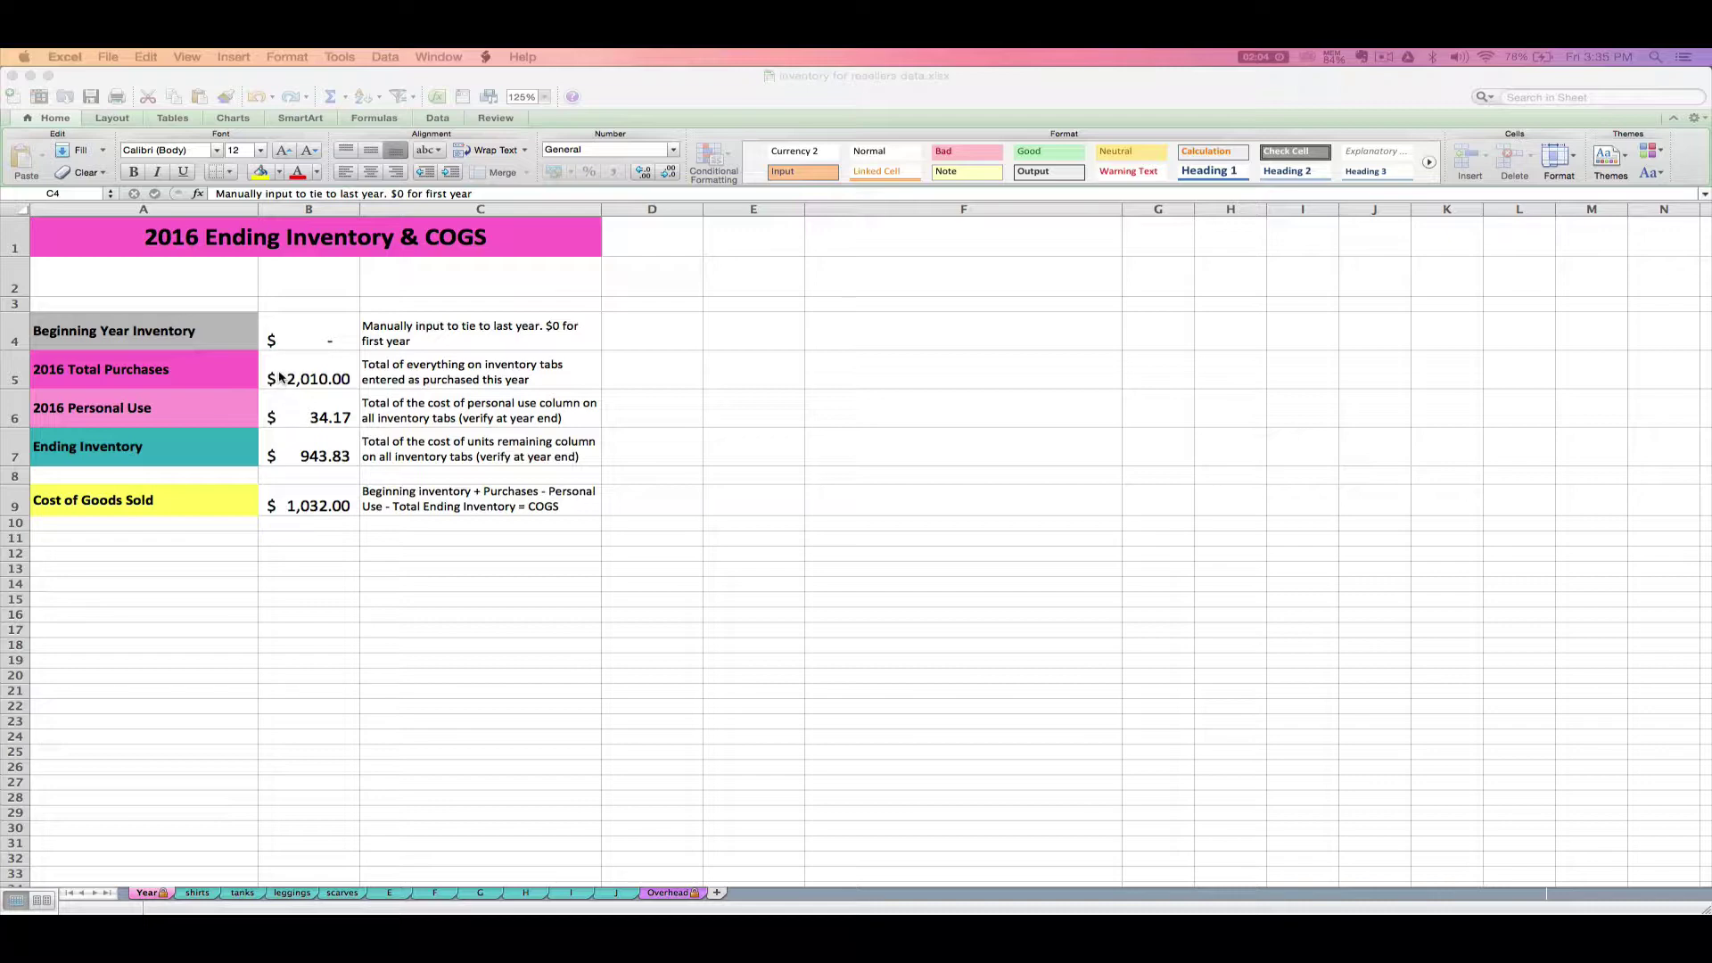
Step: Enter 1000 as the Beginning Year Inventory in cell B4
click(310, 339)
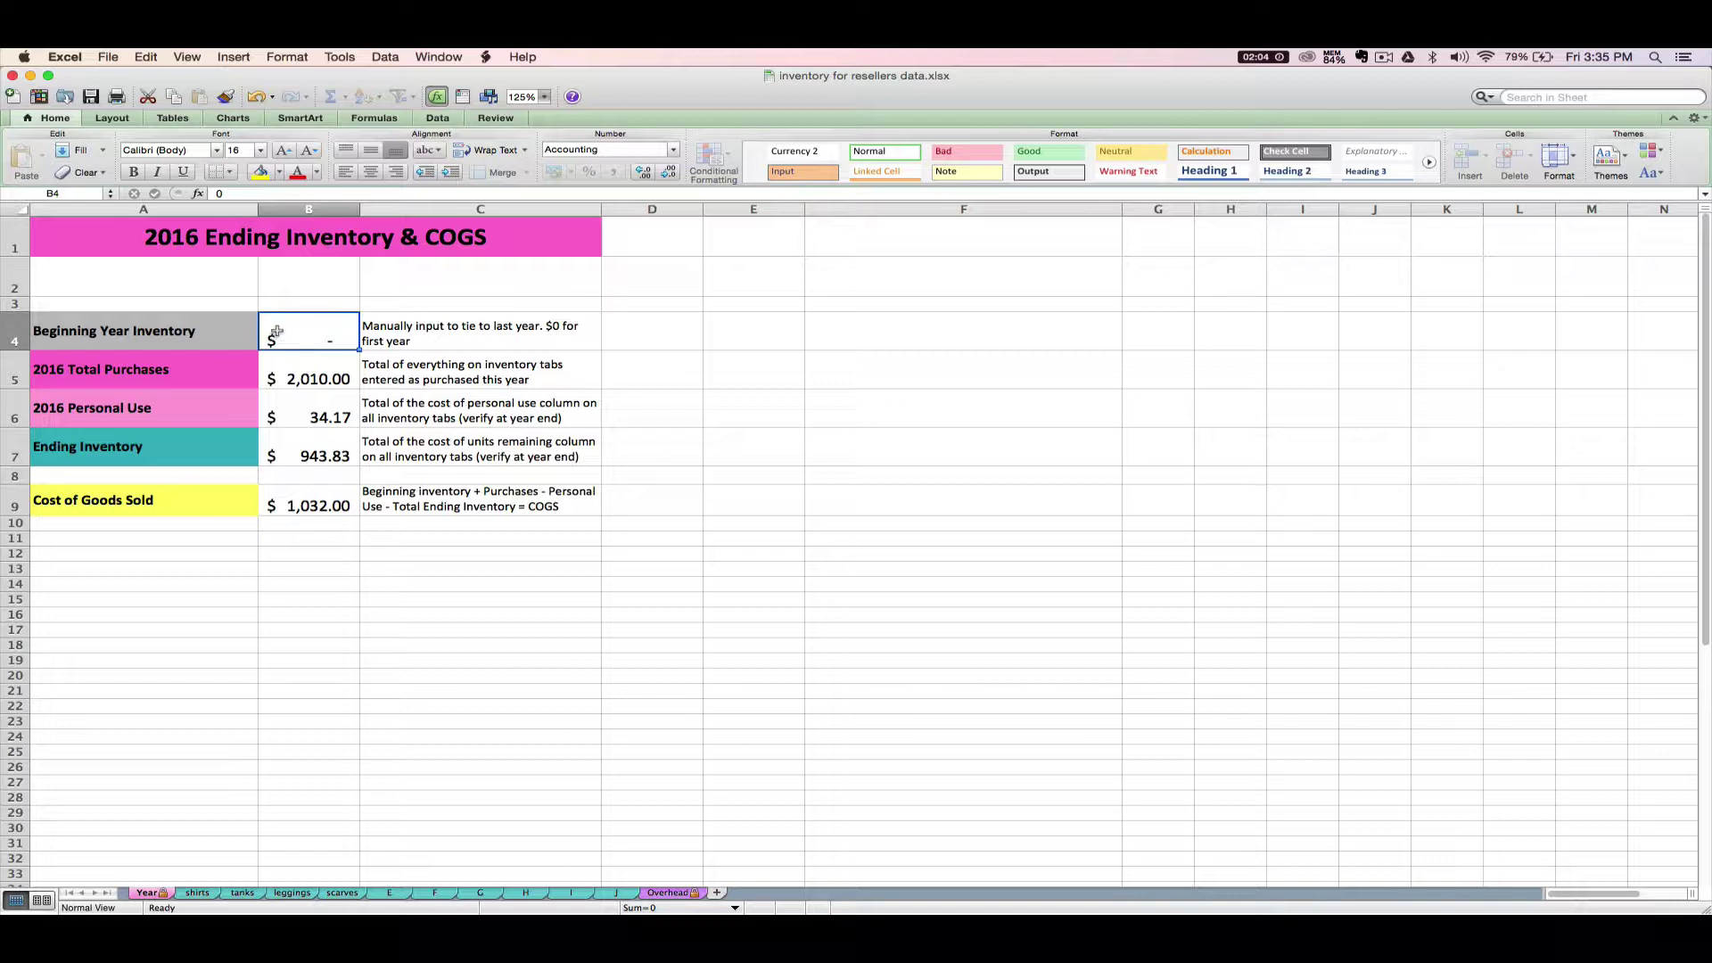
text(1000)
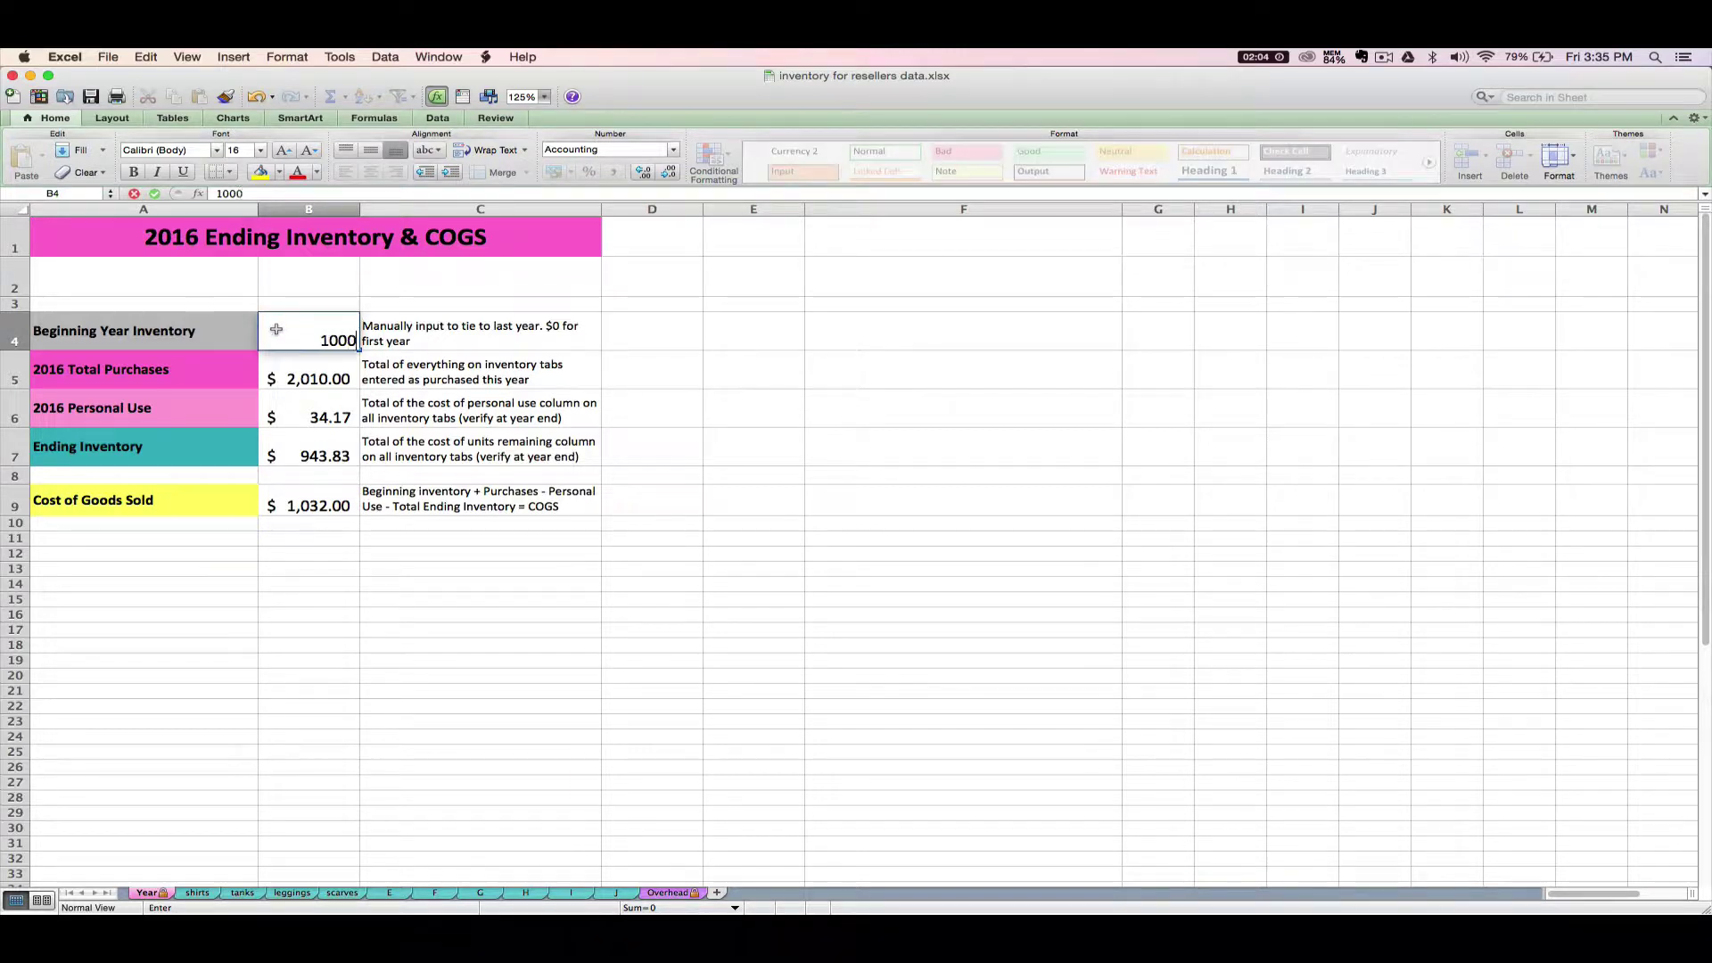
key(Return)
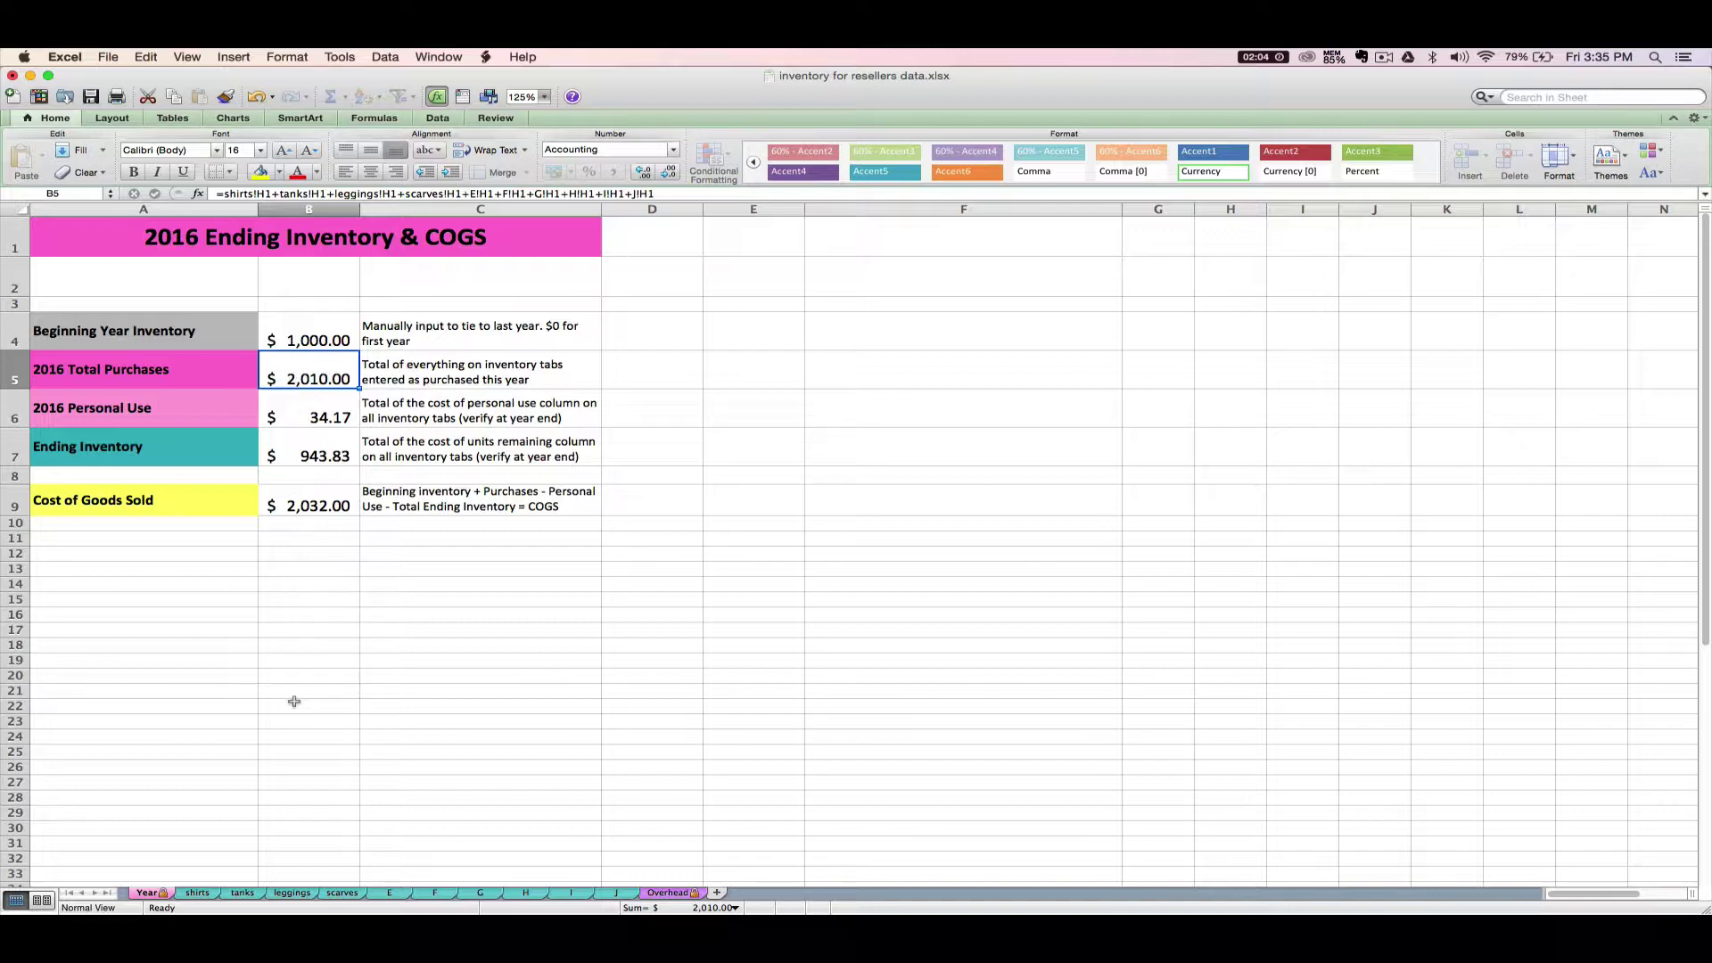
click(208, 893)
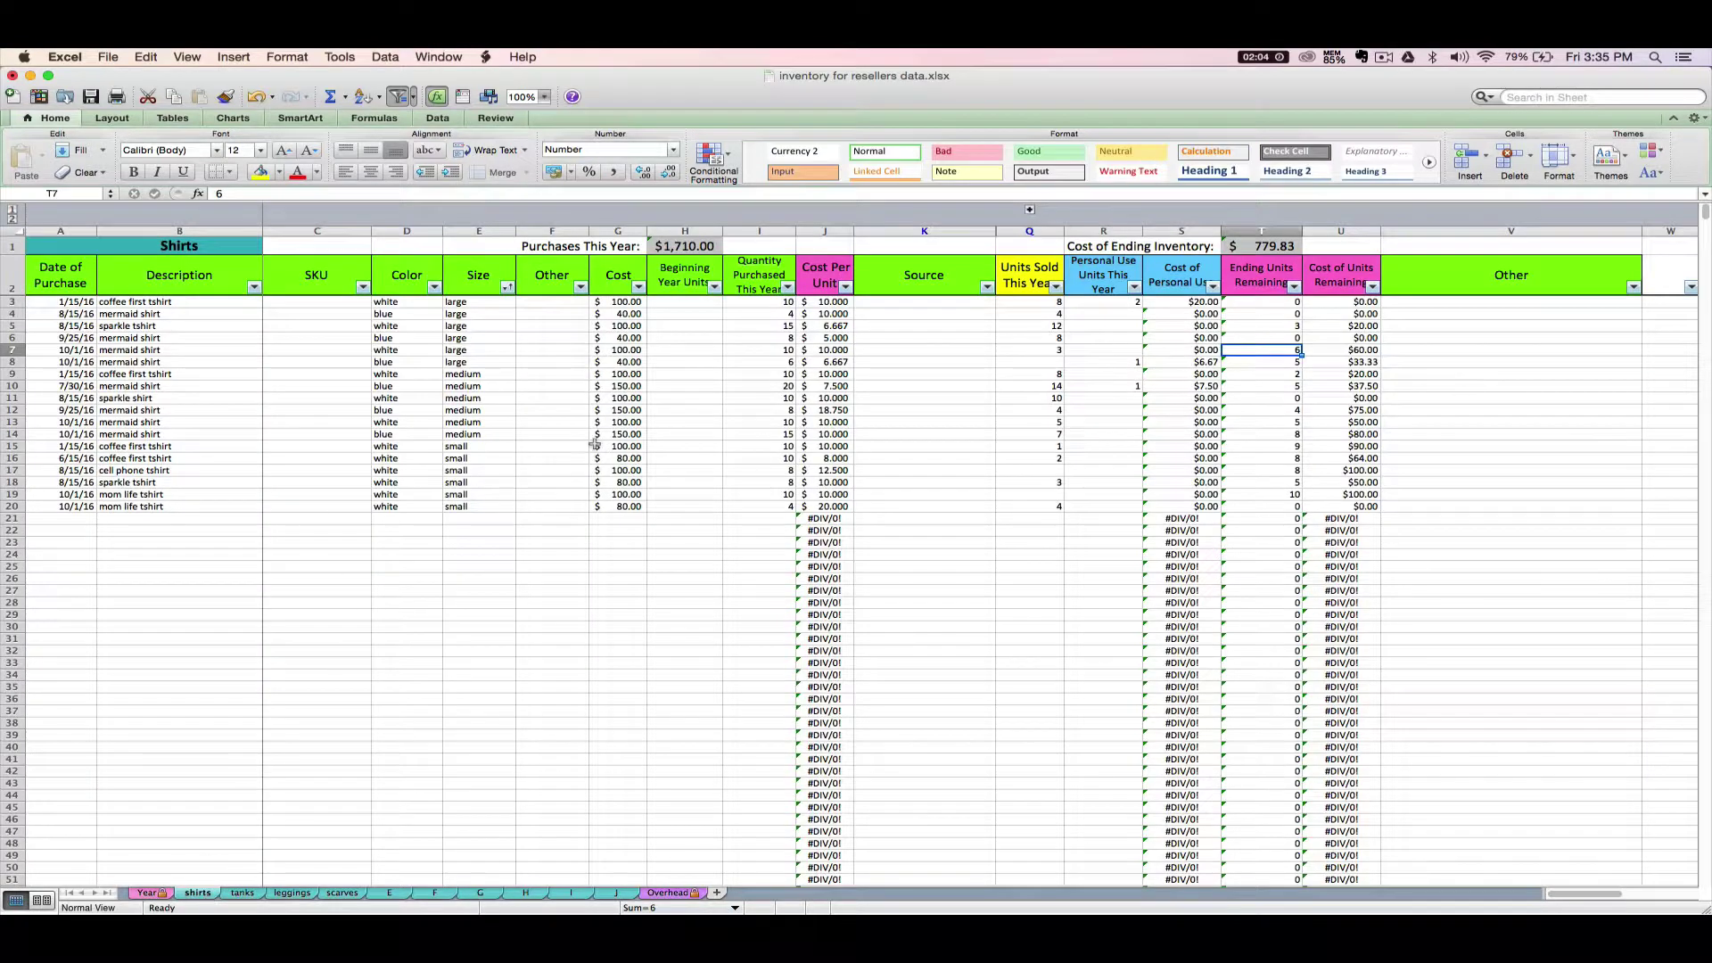
click(671, 243)
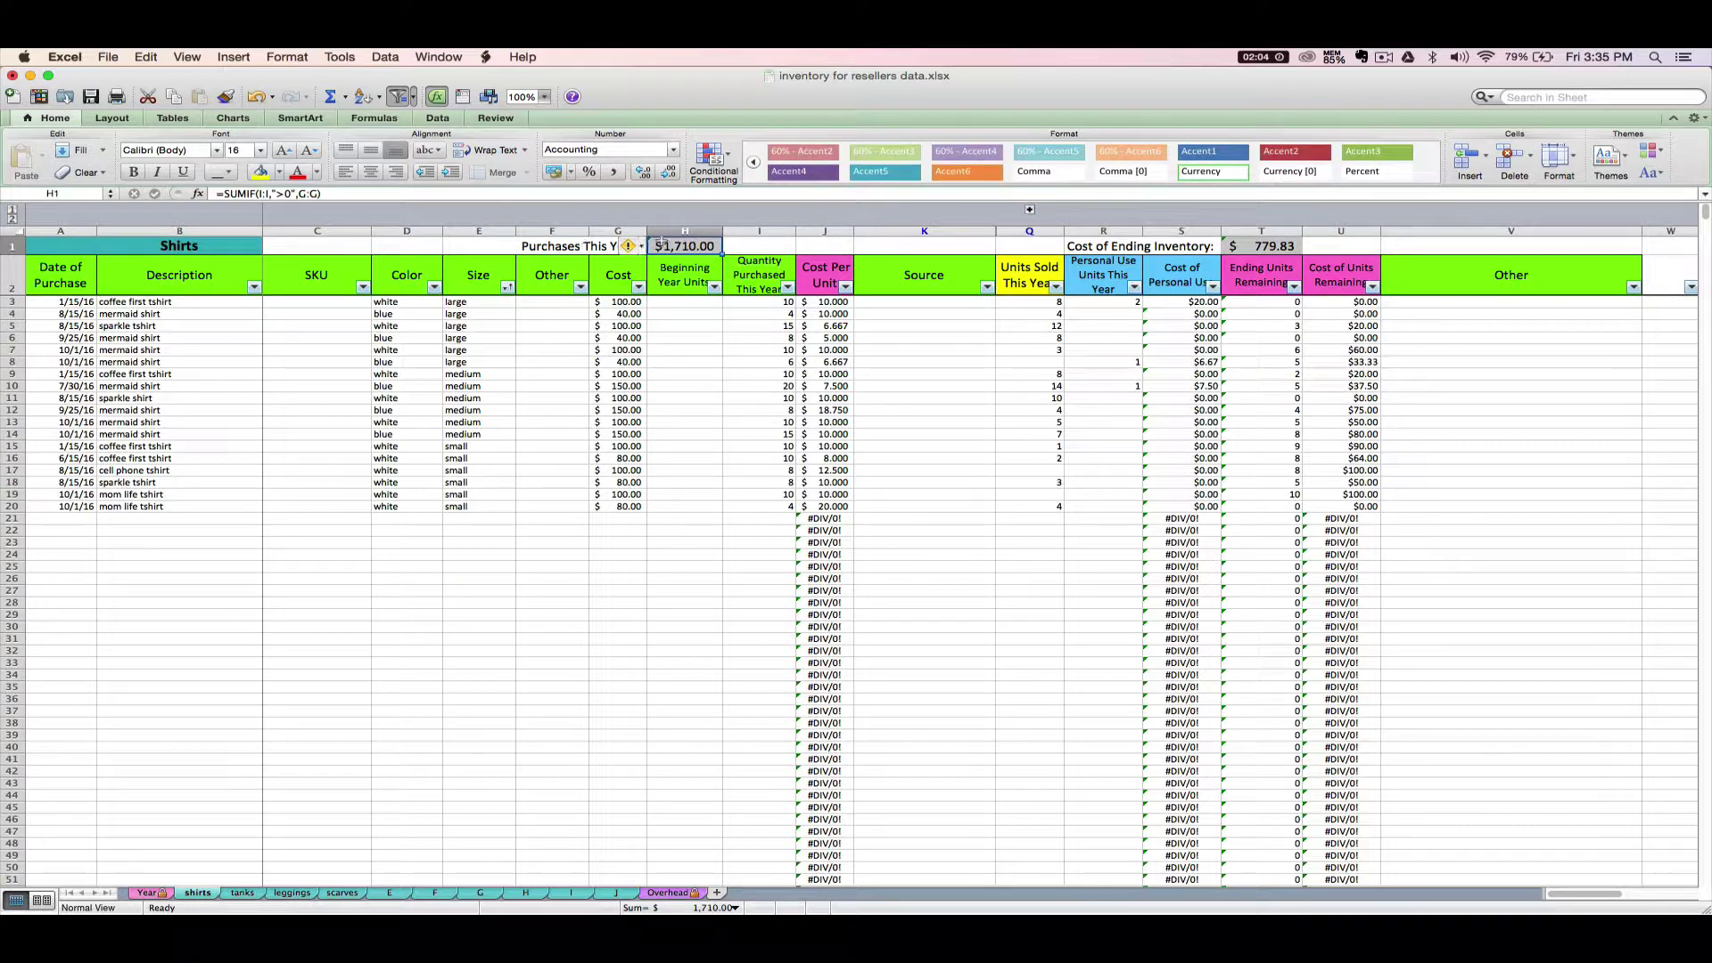
click(242, 893)
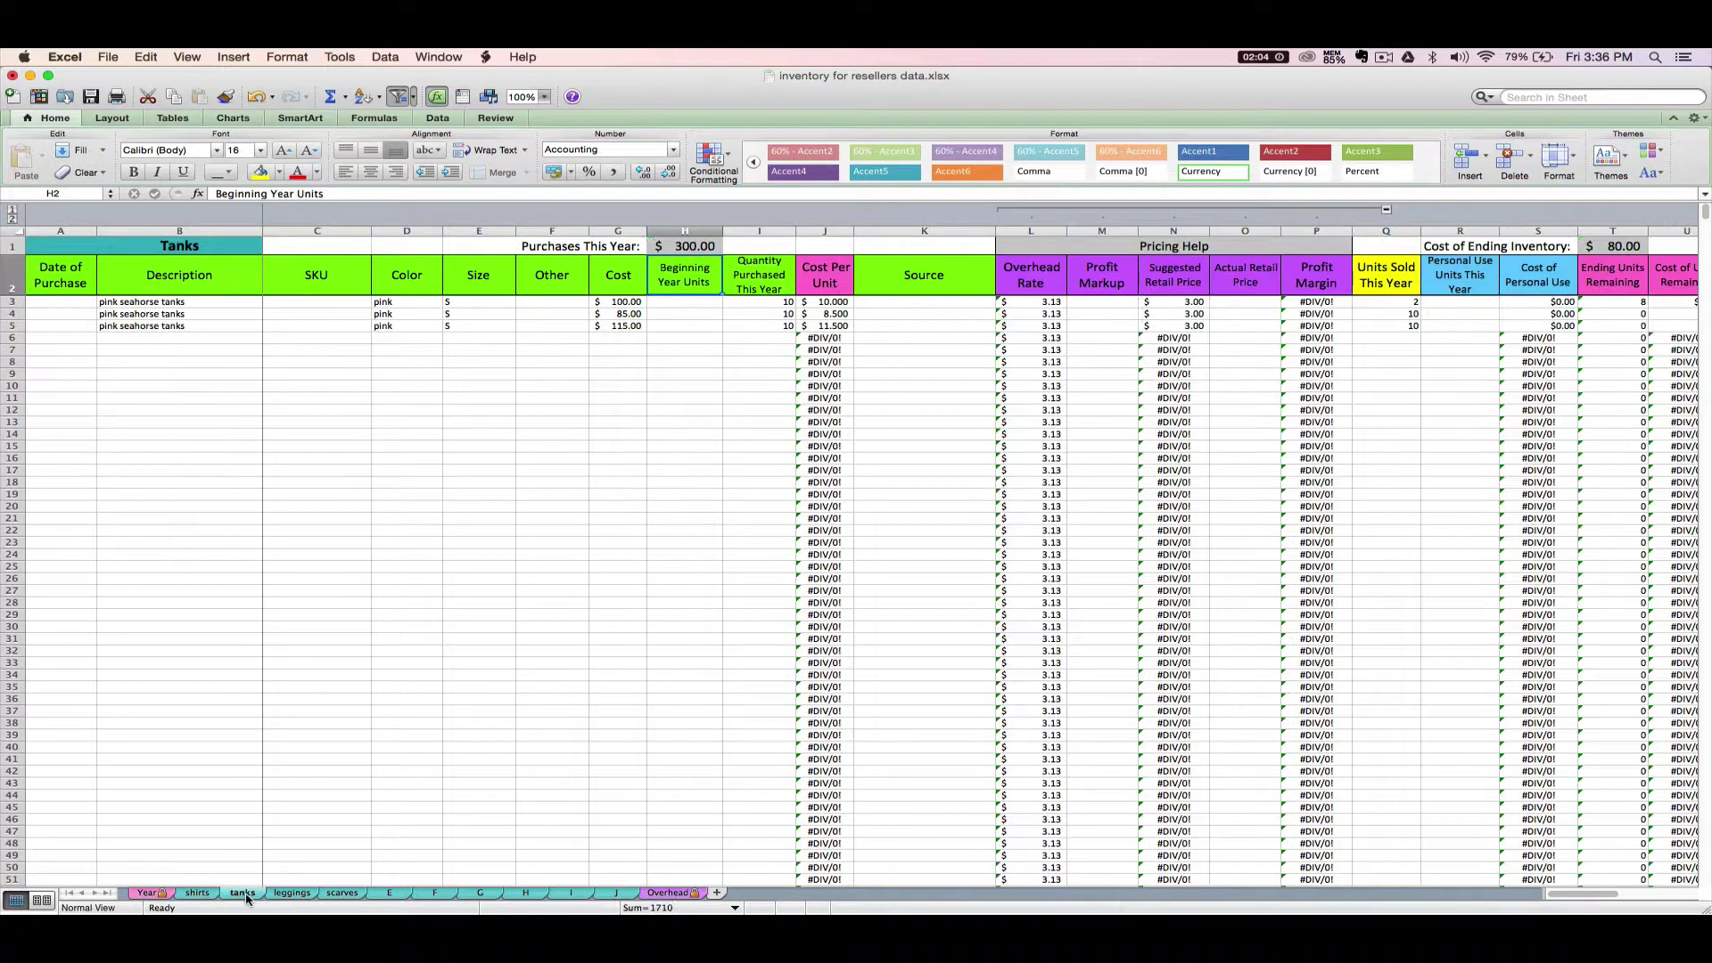
click(292, 893)
click(339, 892)
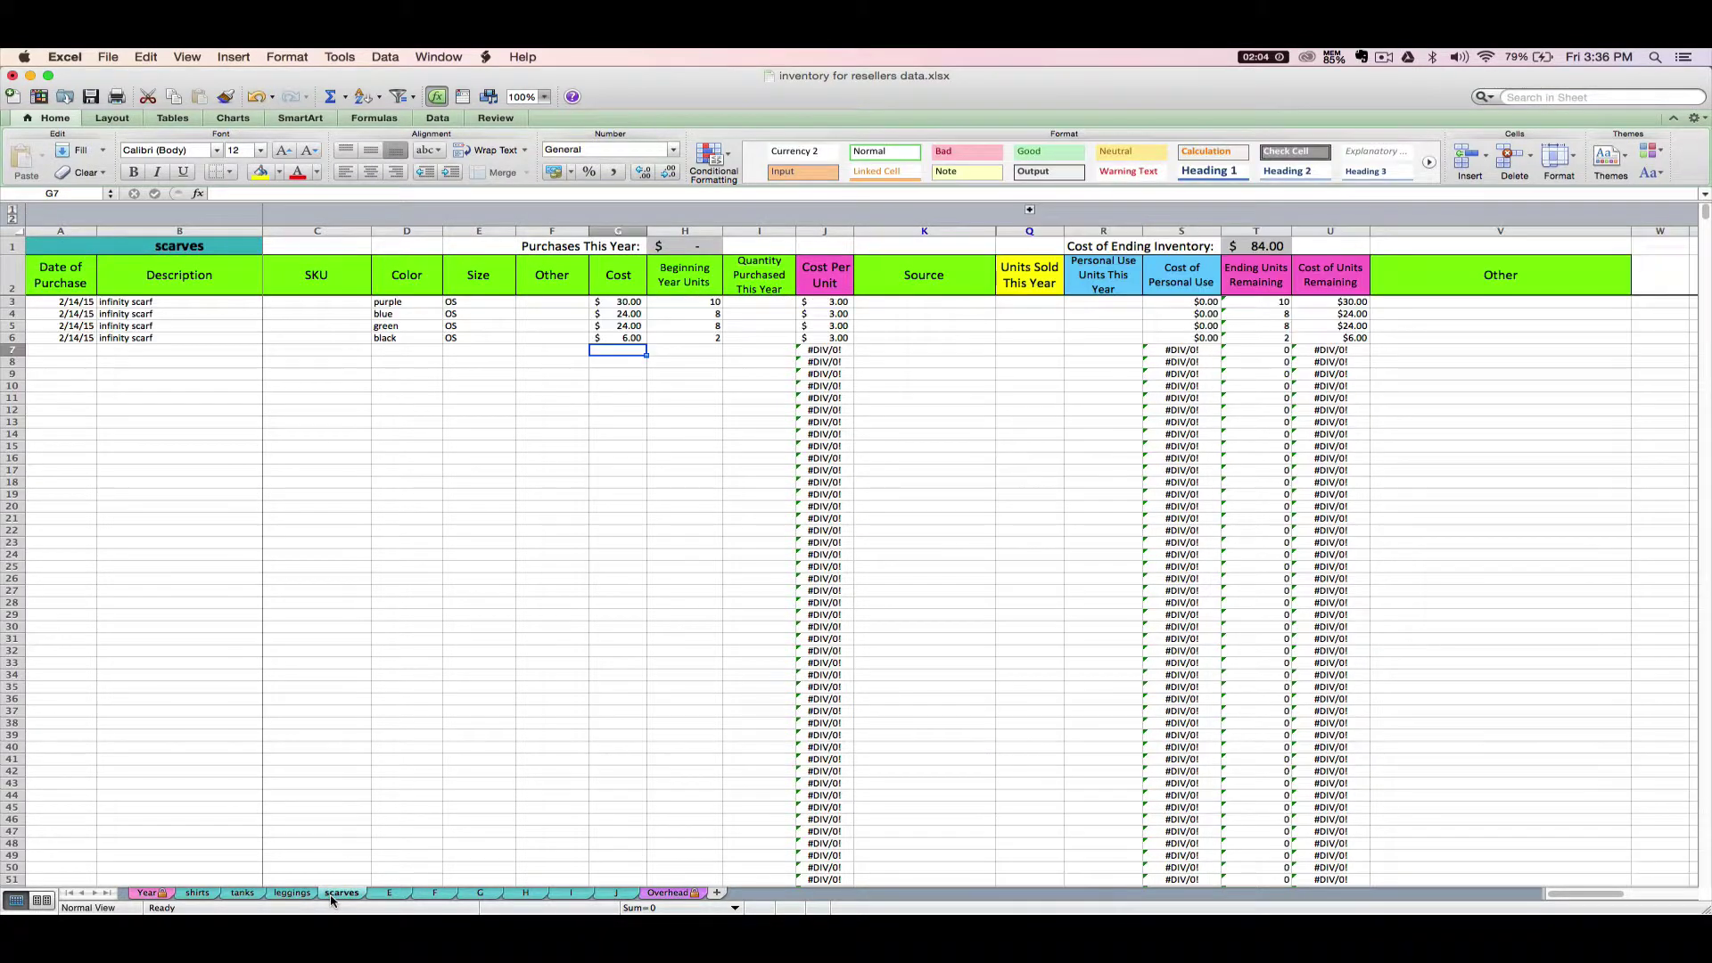
click(387, 894)
click(149, 895)
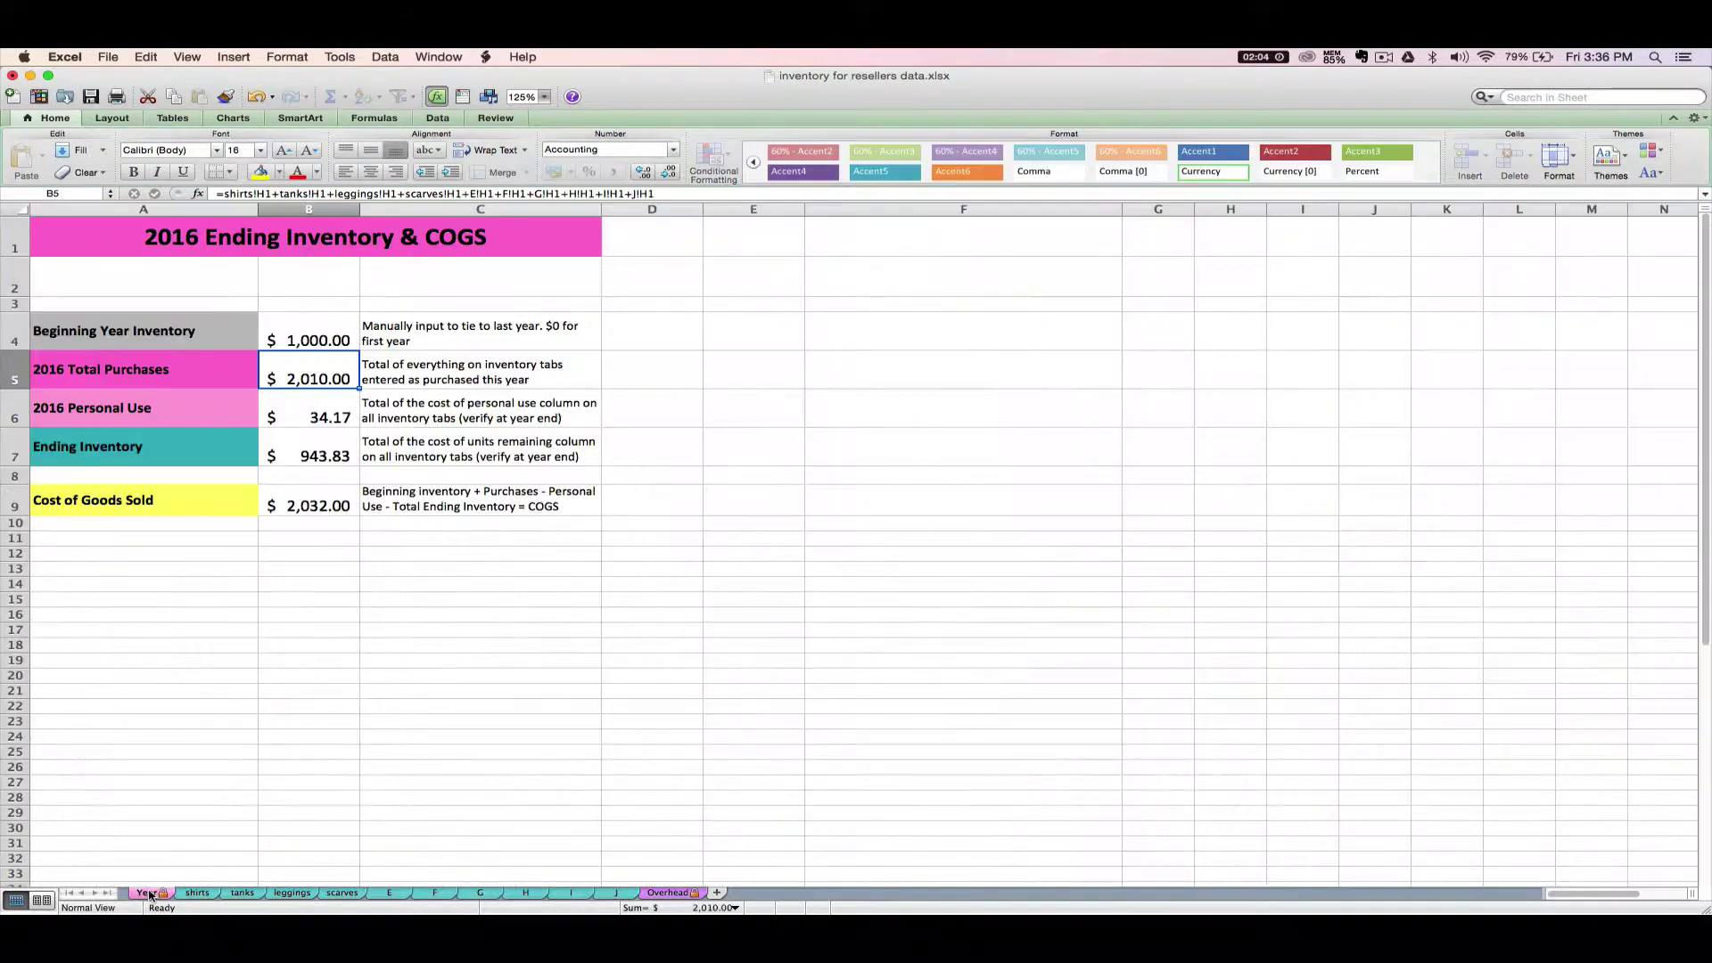
click(305, 418)
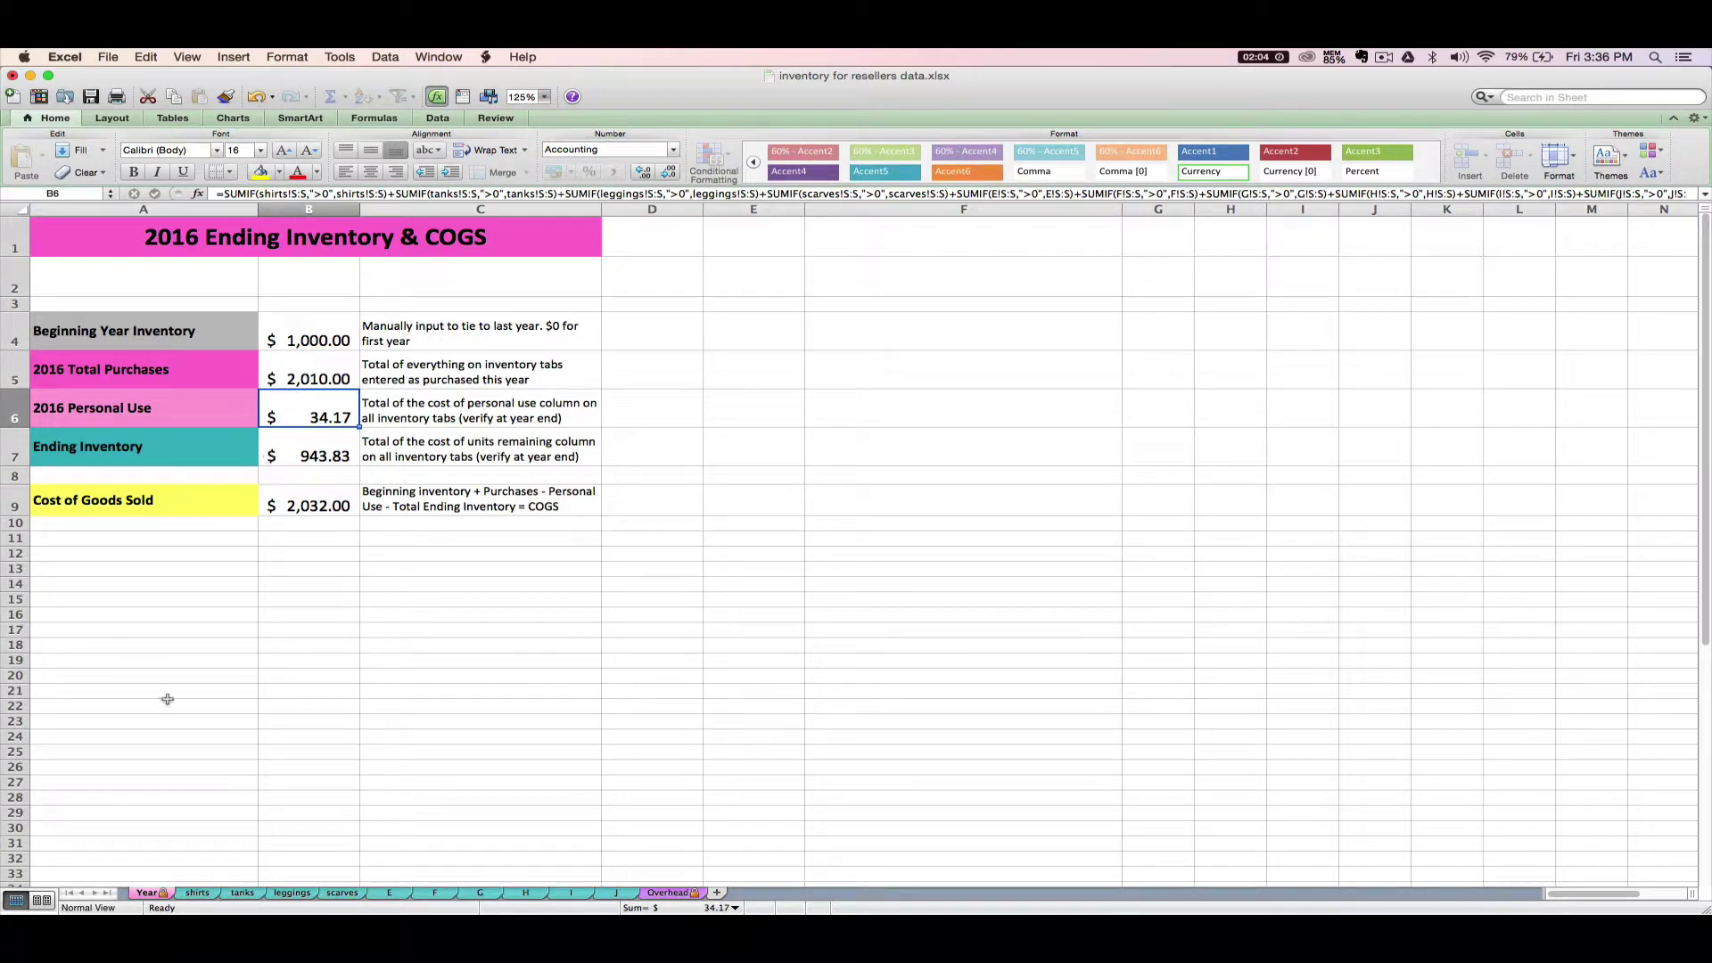
click(194, 895)
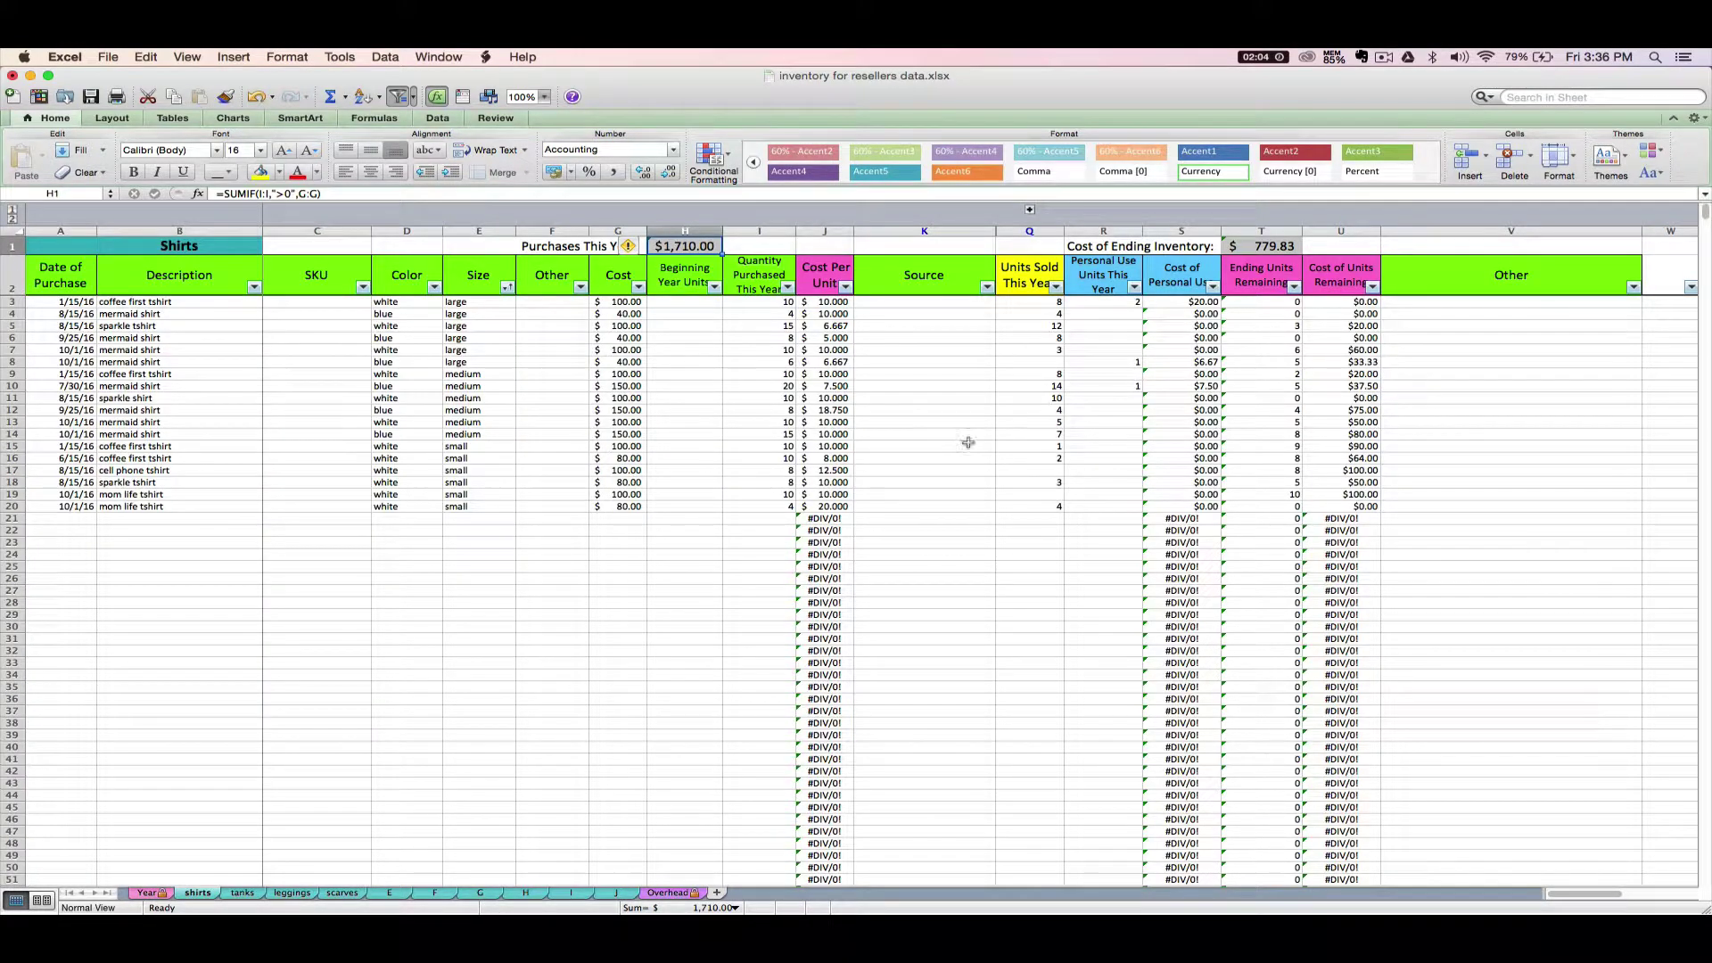
click(1185, 232)
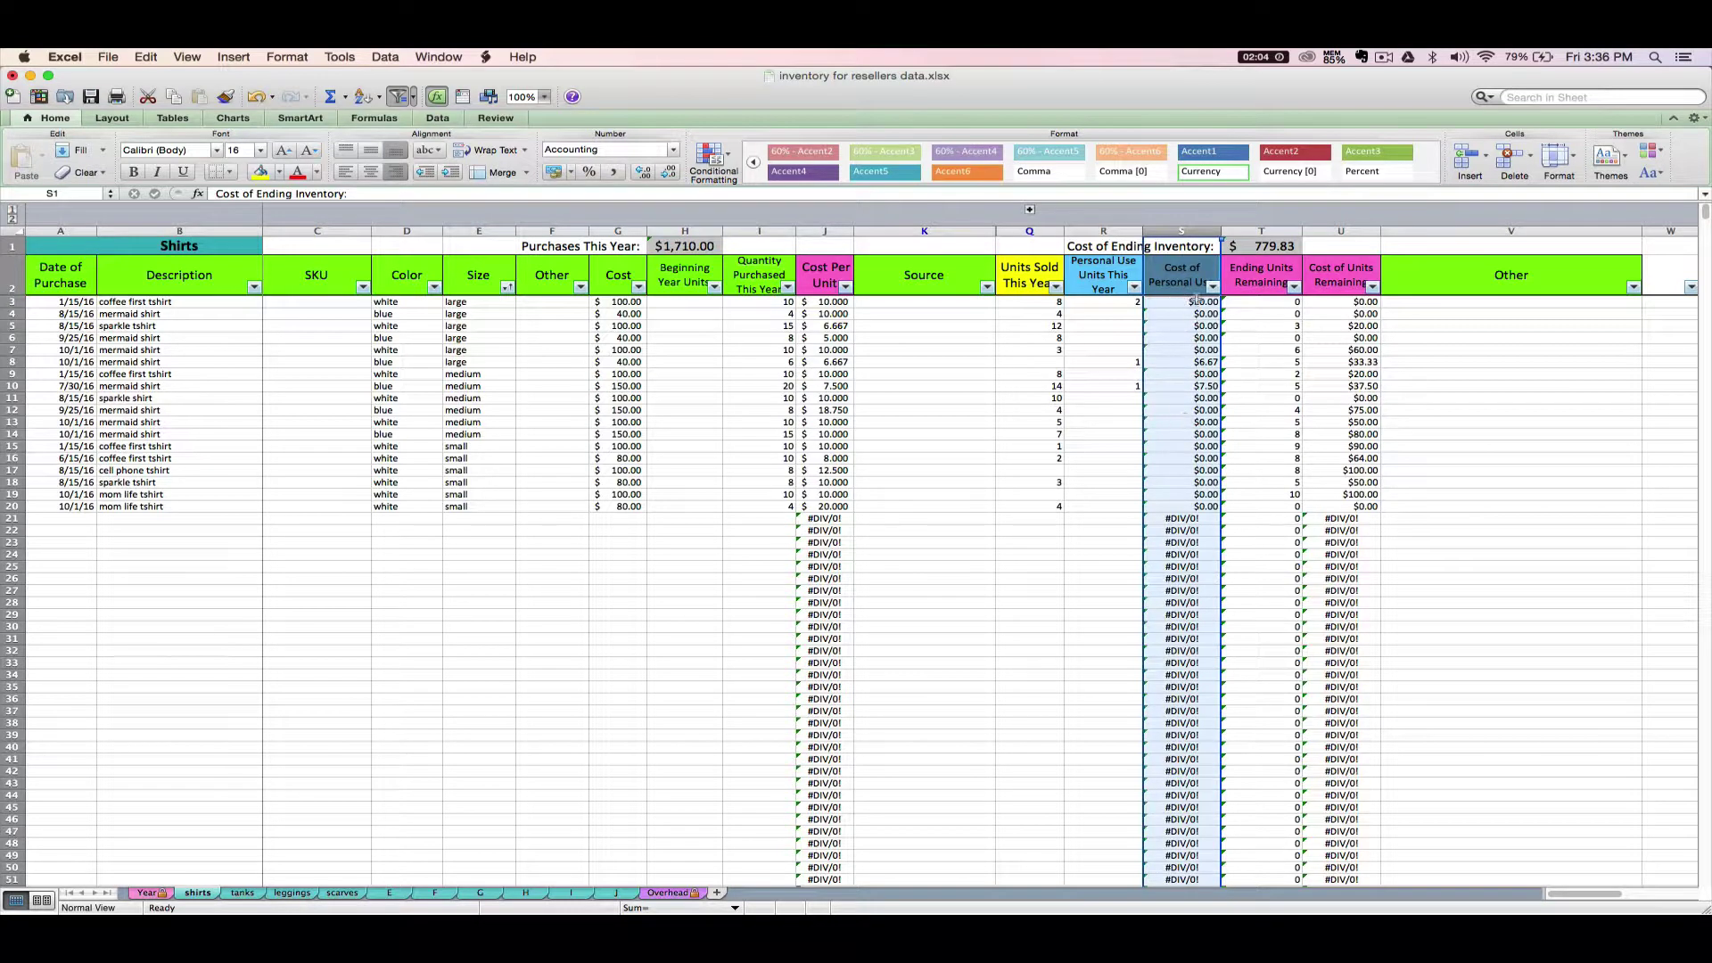
click(237, 893)
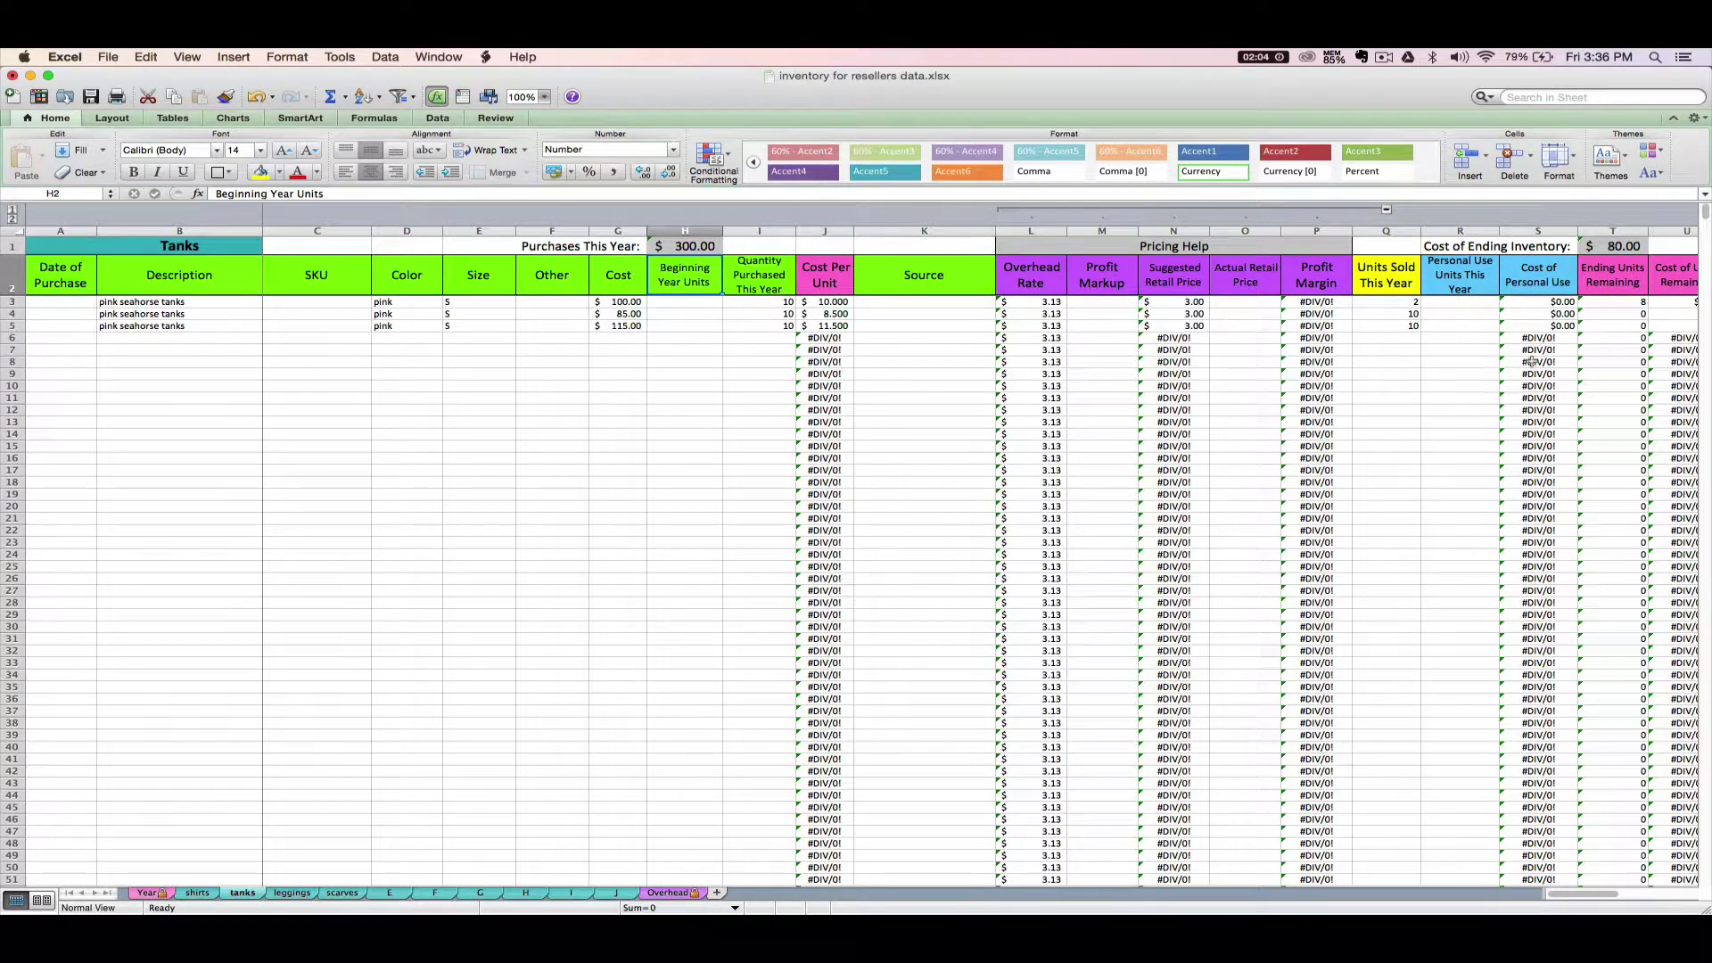
click(296, 899)
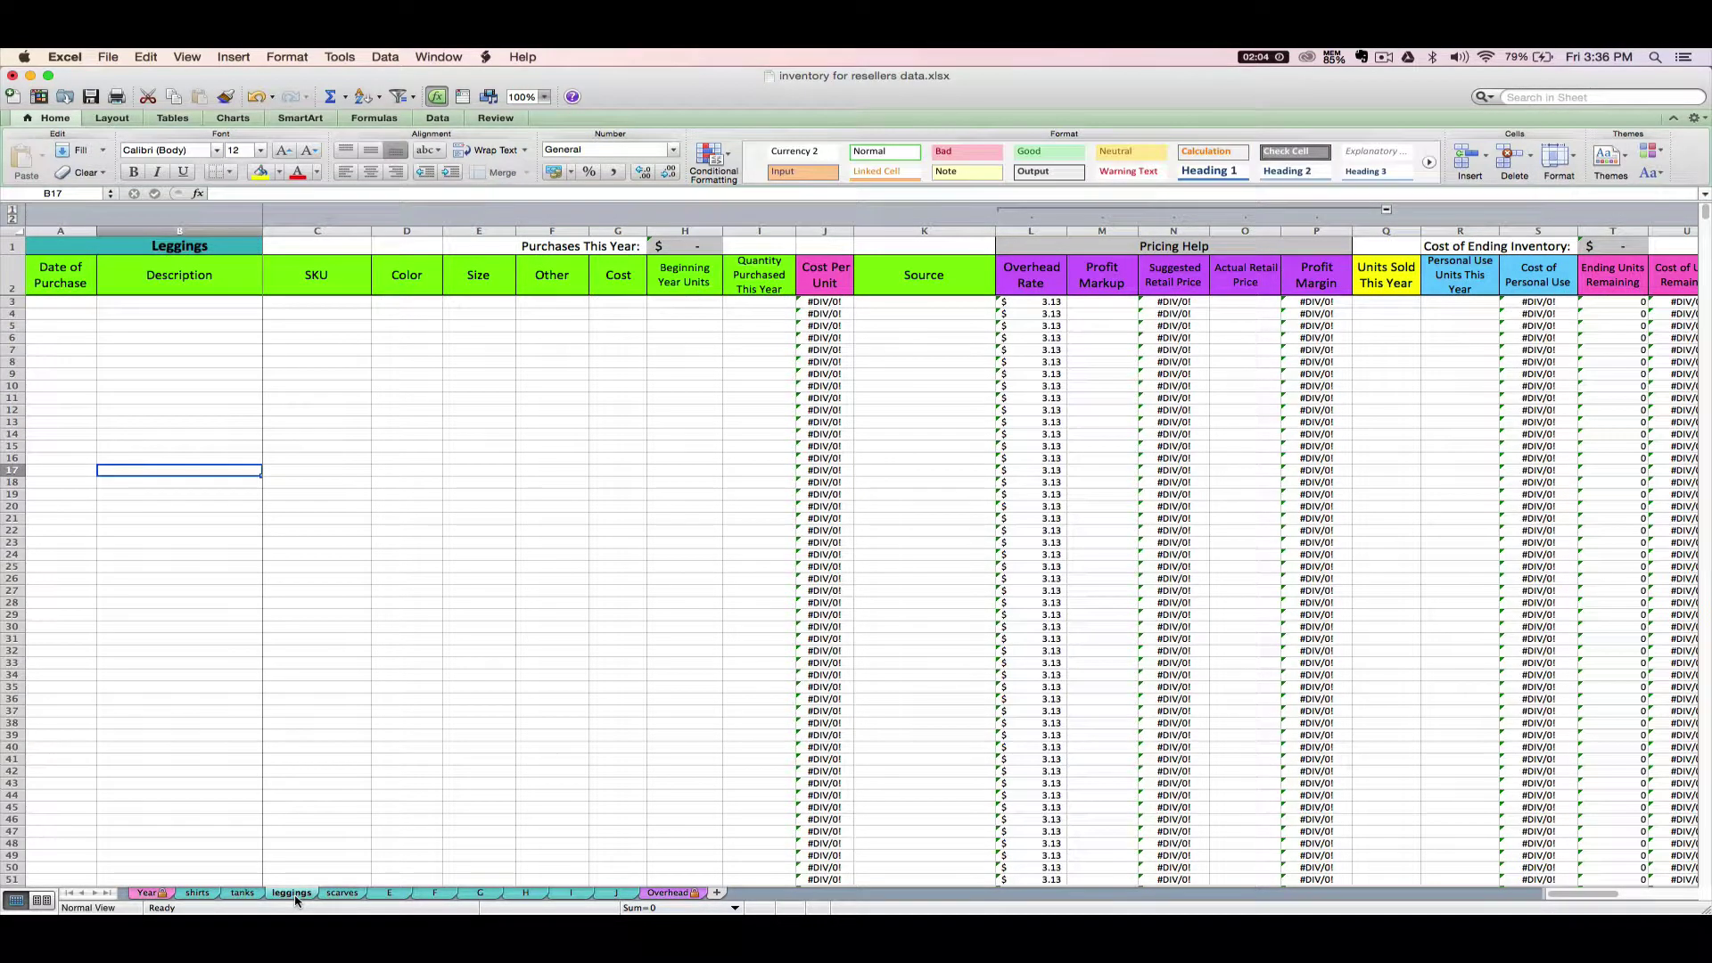
click(340, 899)
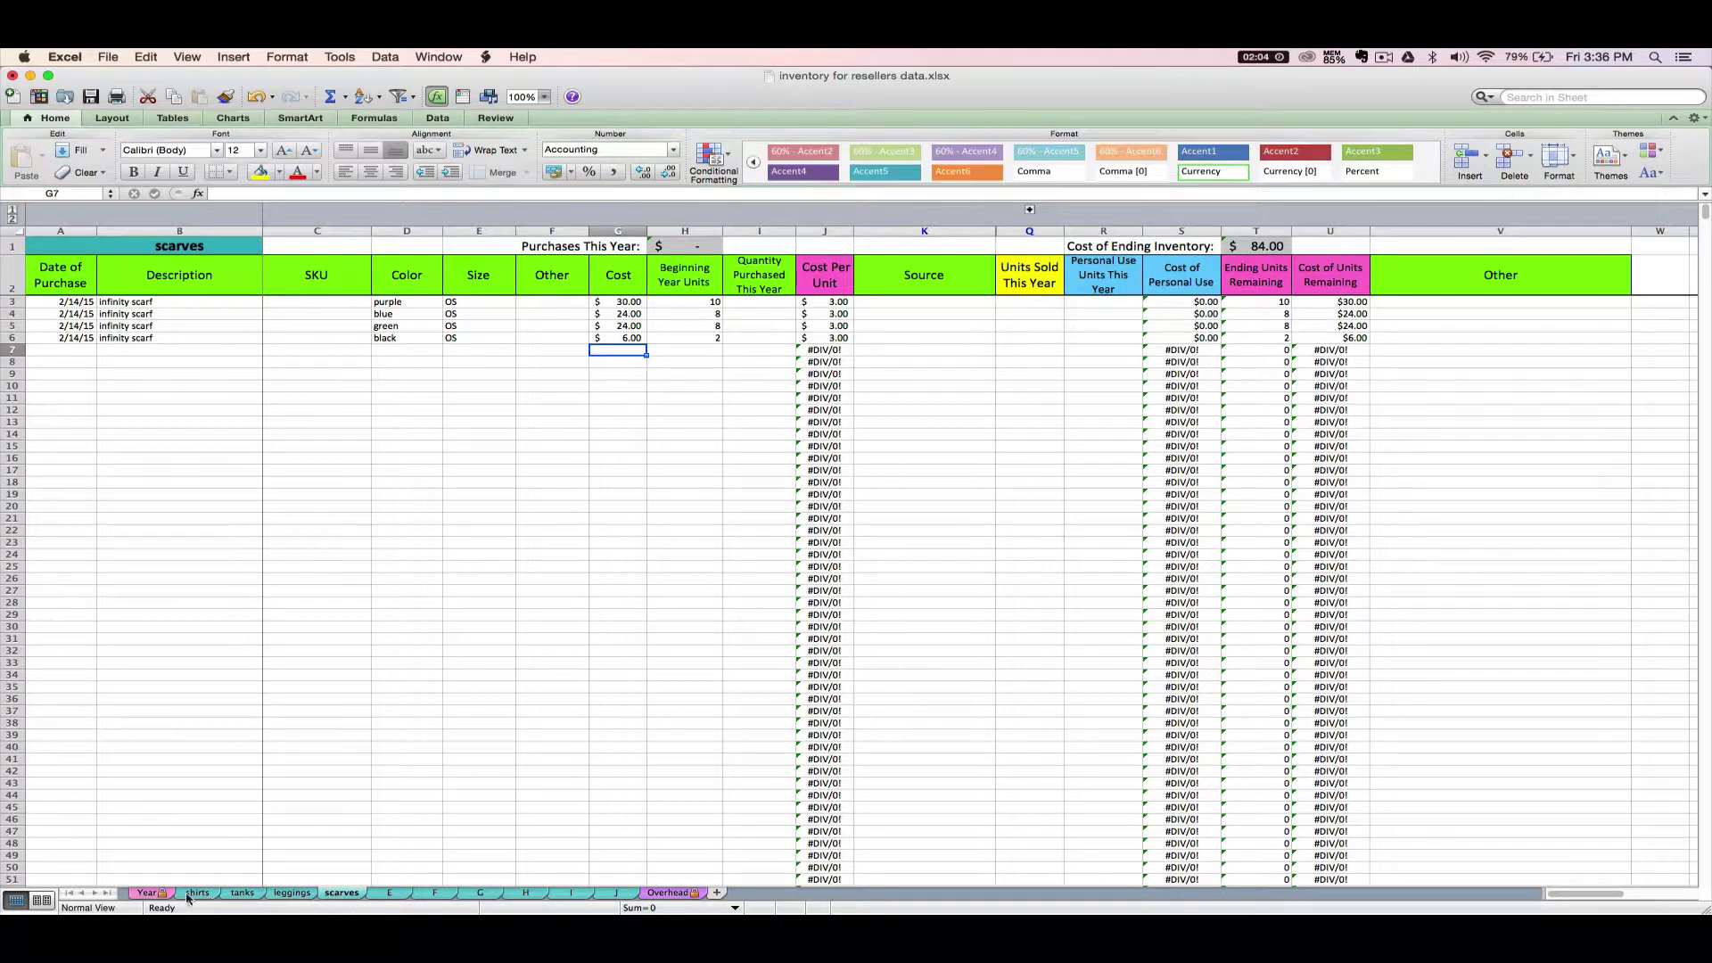
click(150, 894)
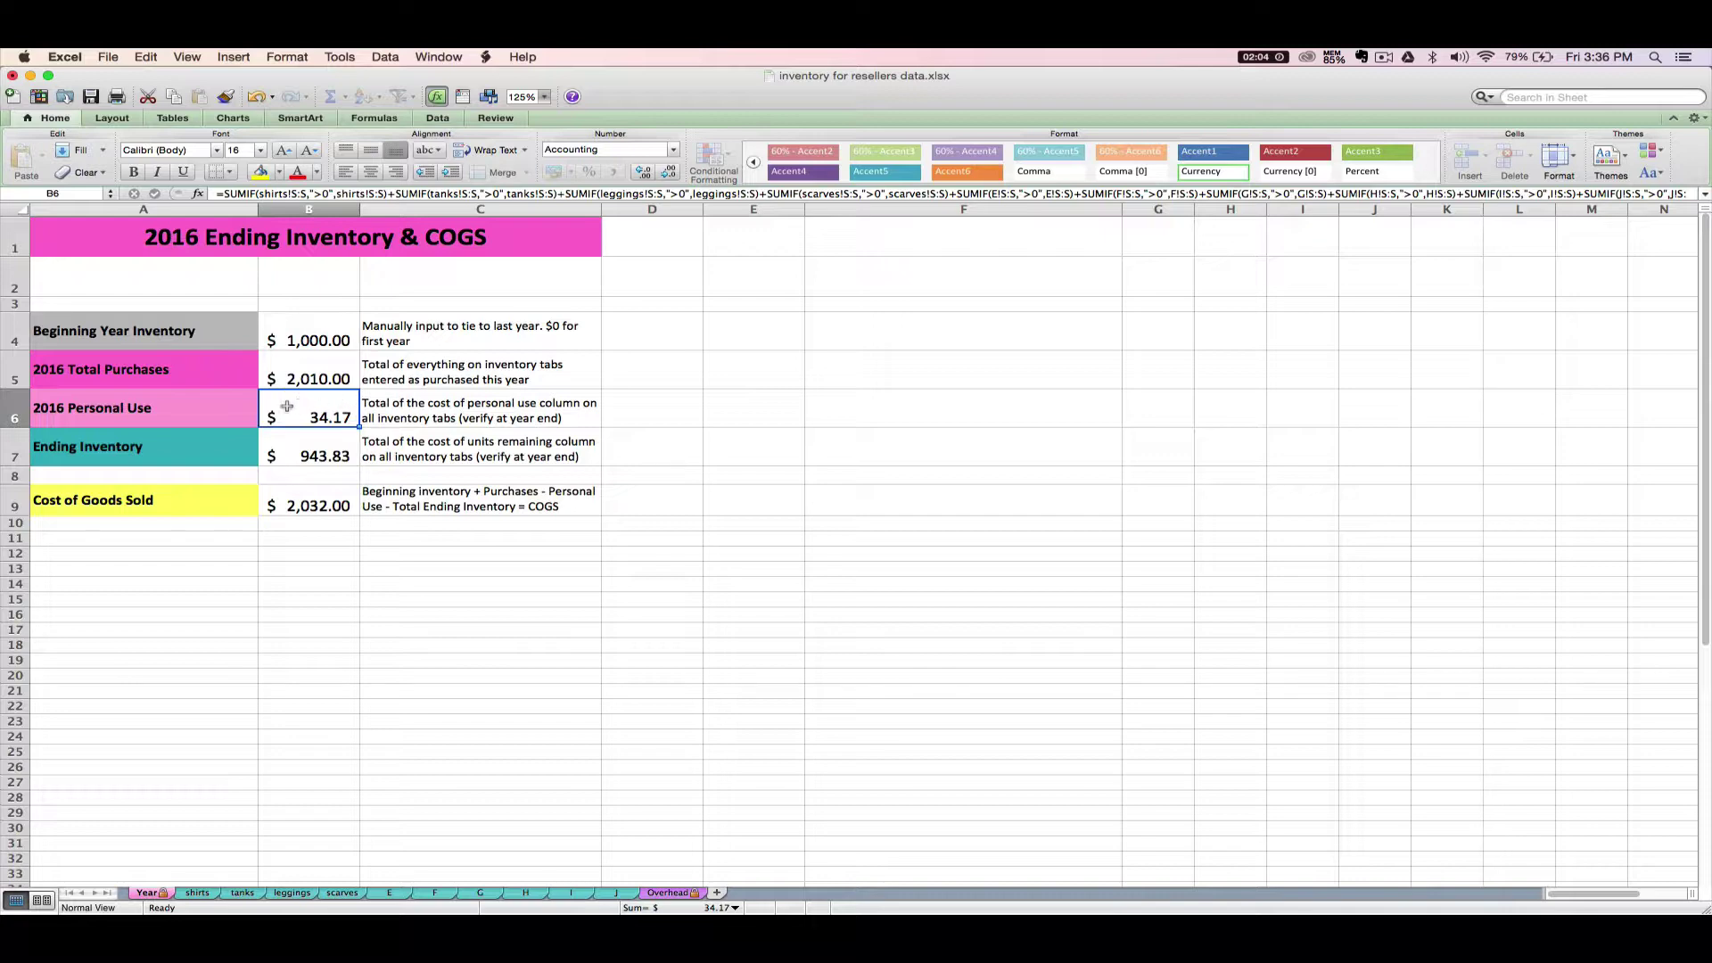
click(295, 456)
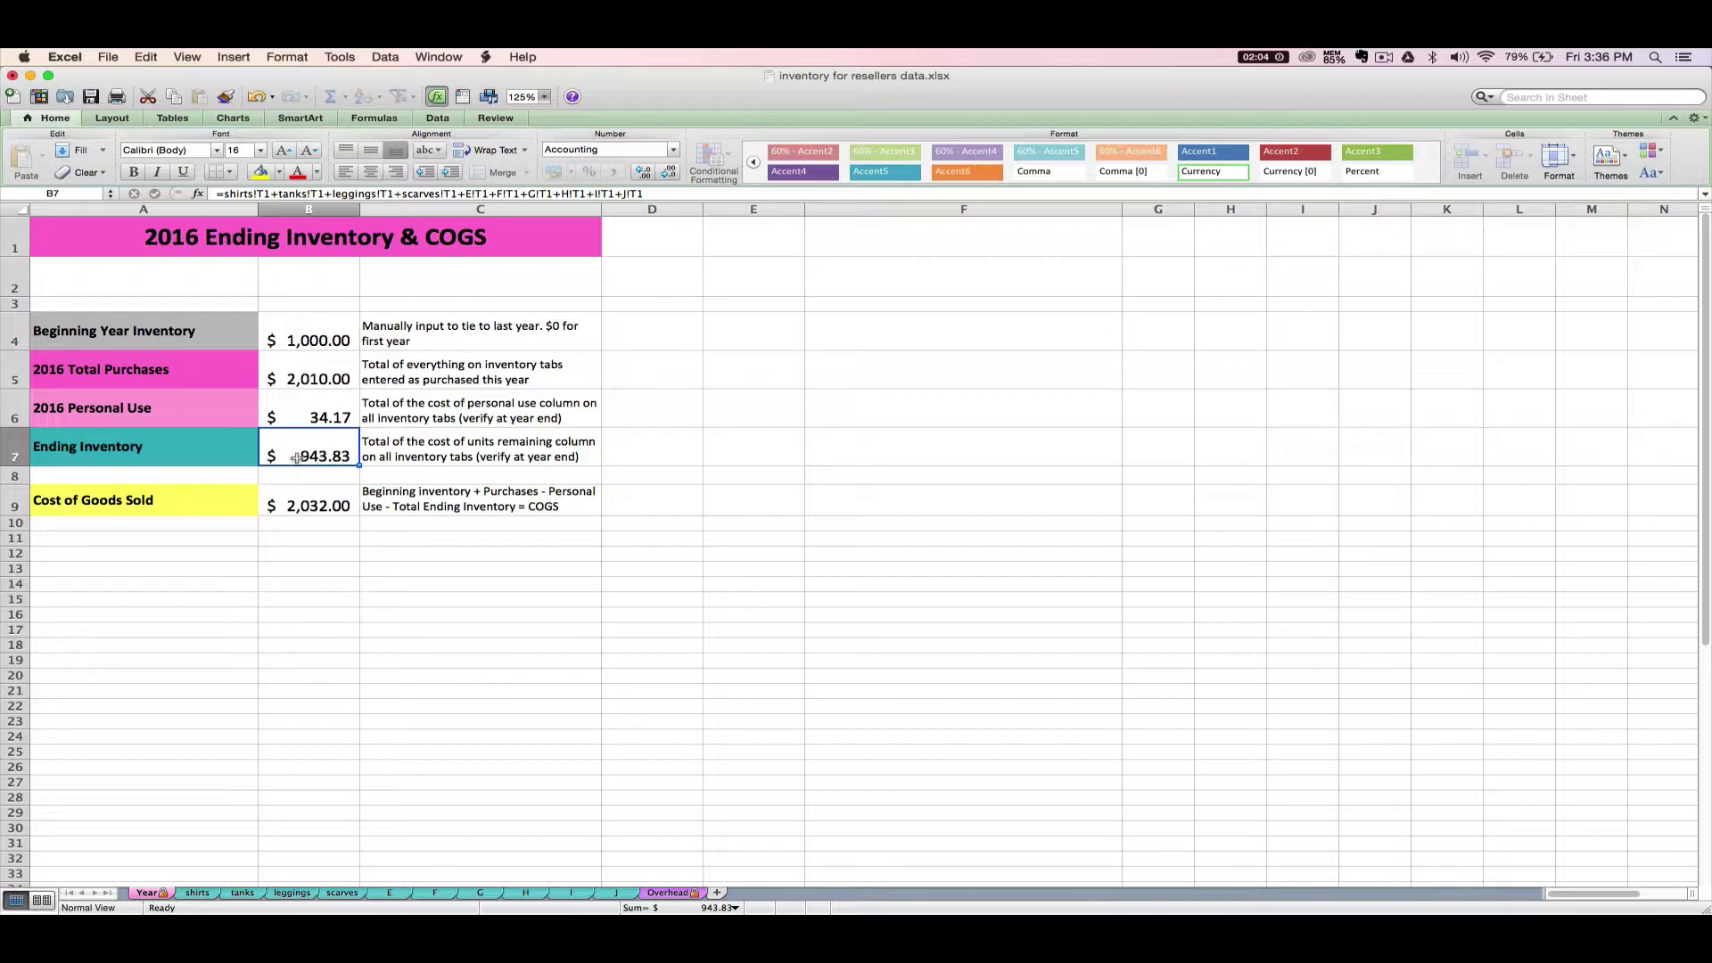
click(197, 893)
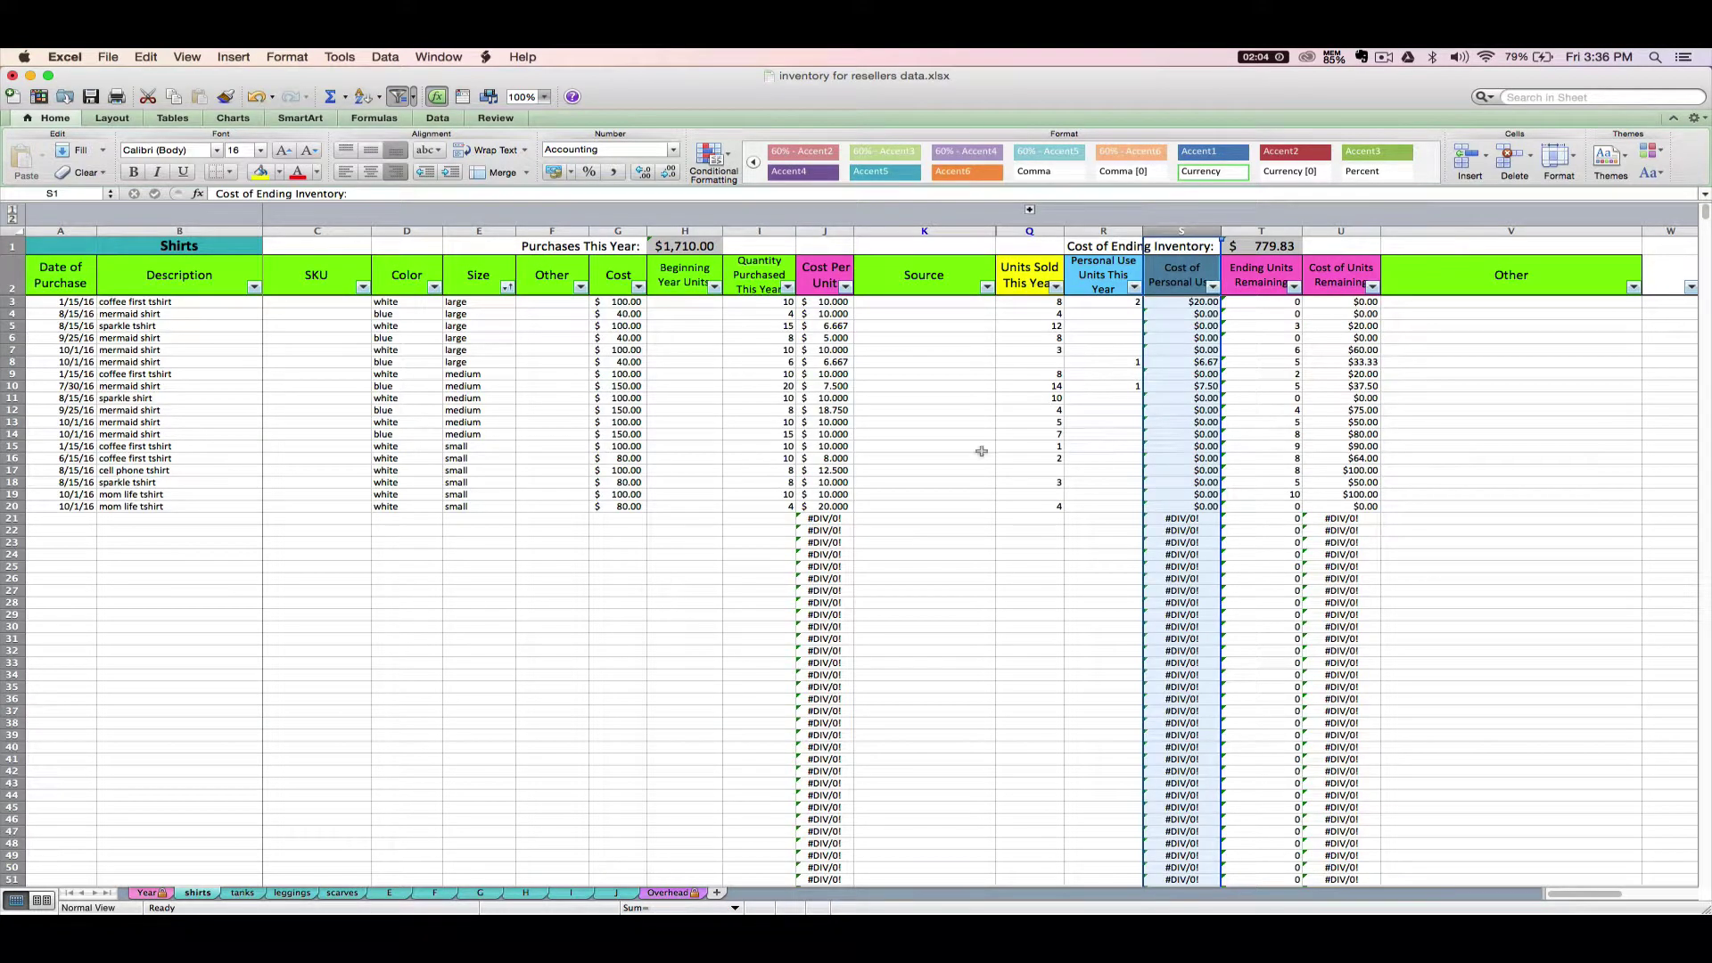
click(1339, 232)
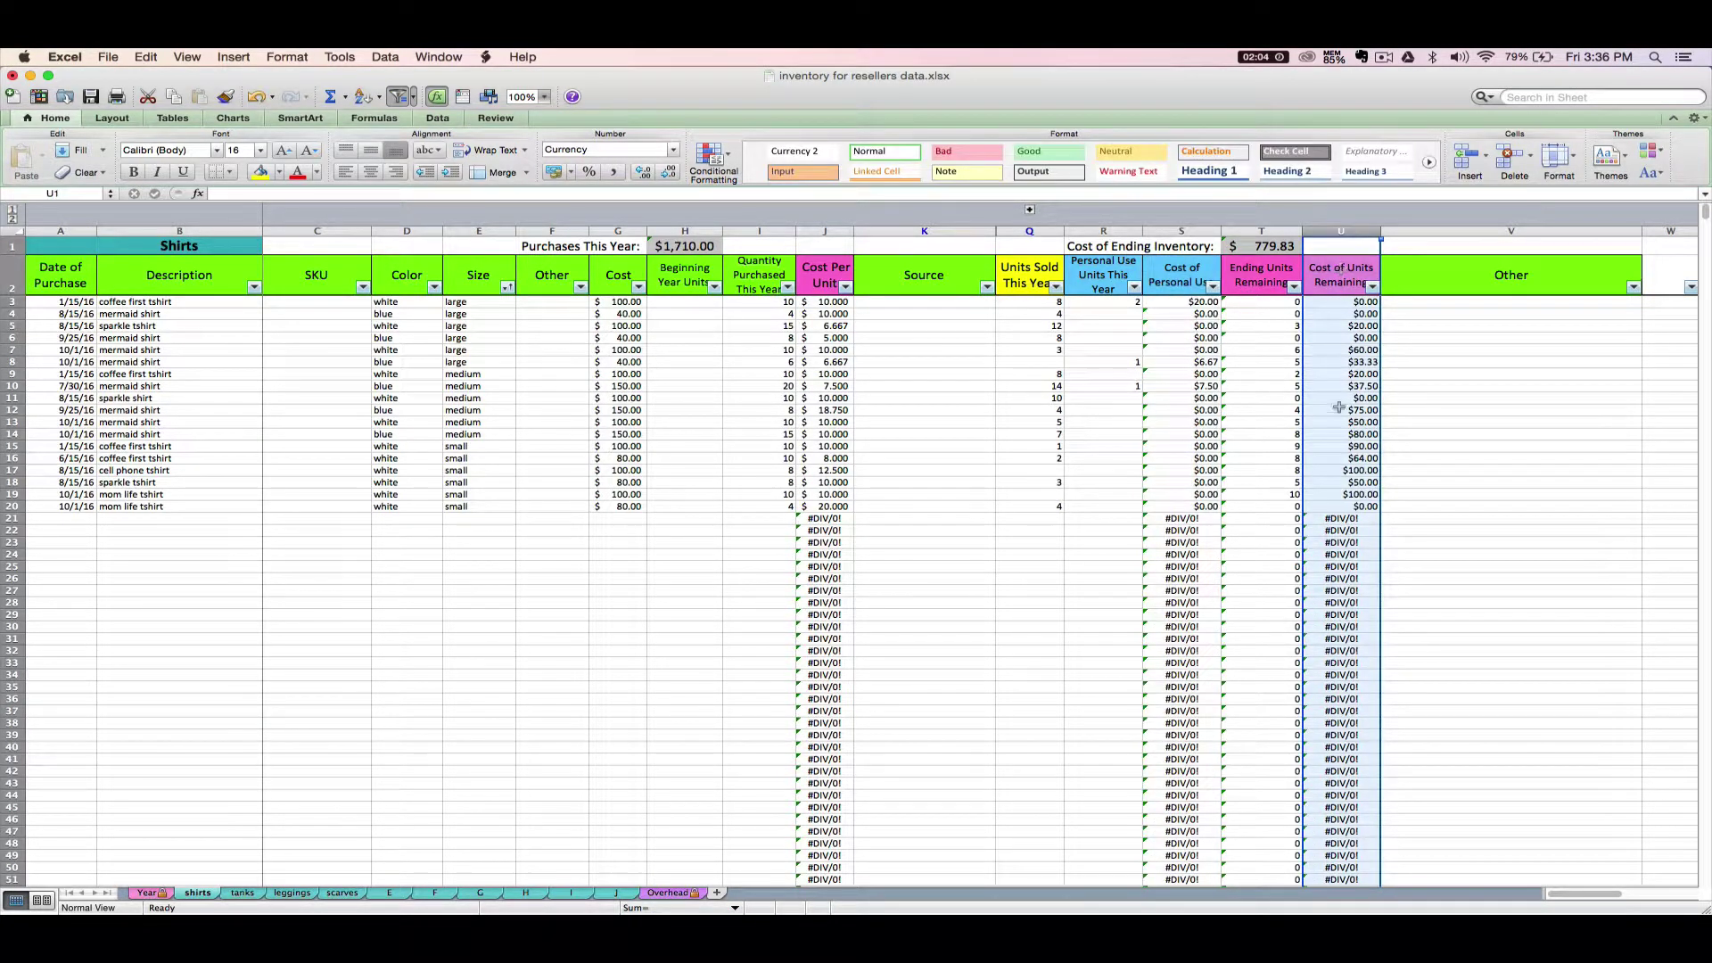
click(1261, 247)
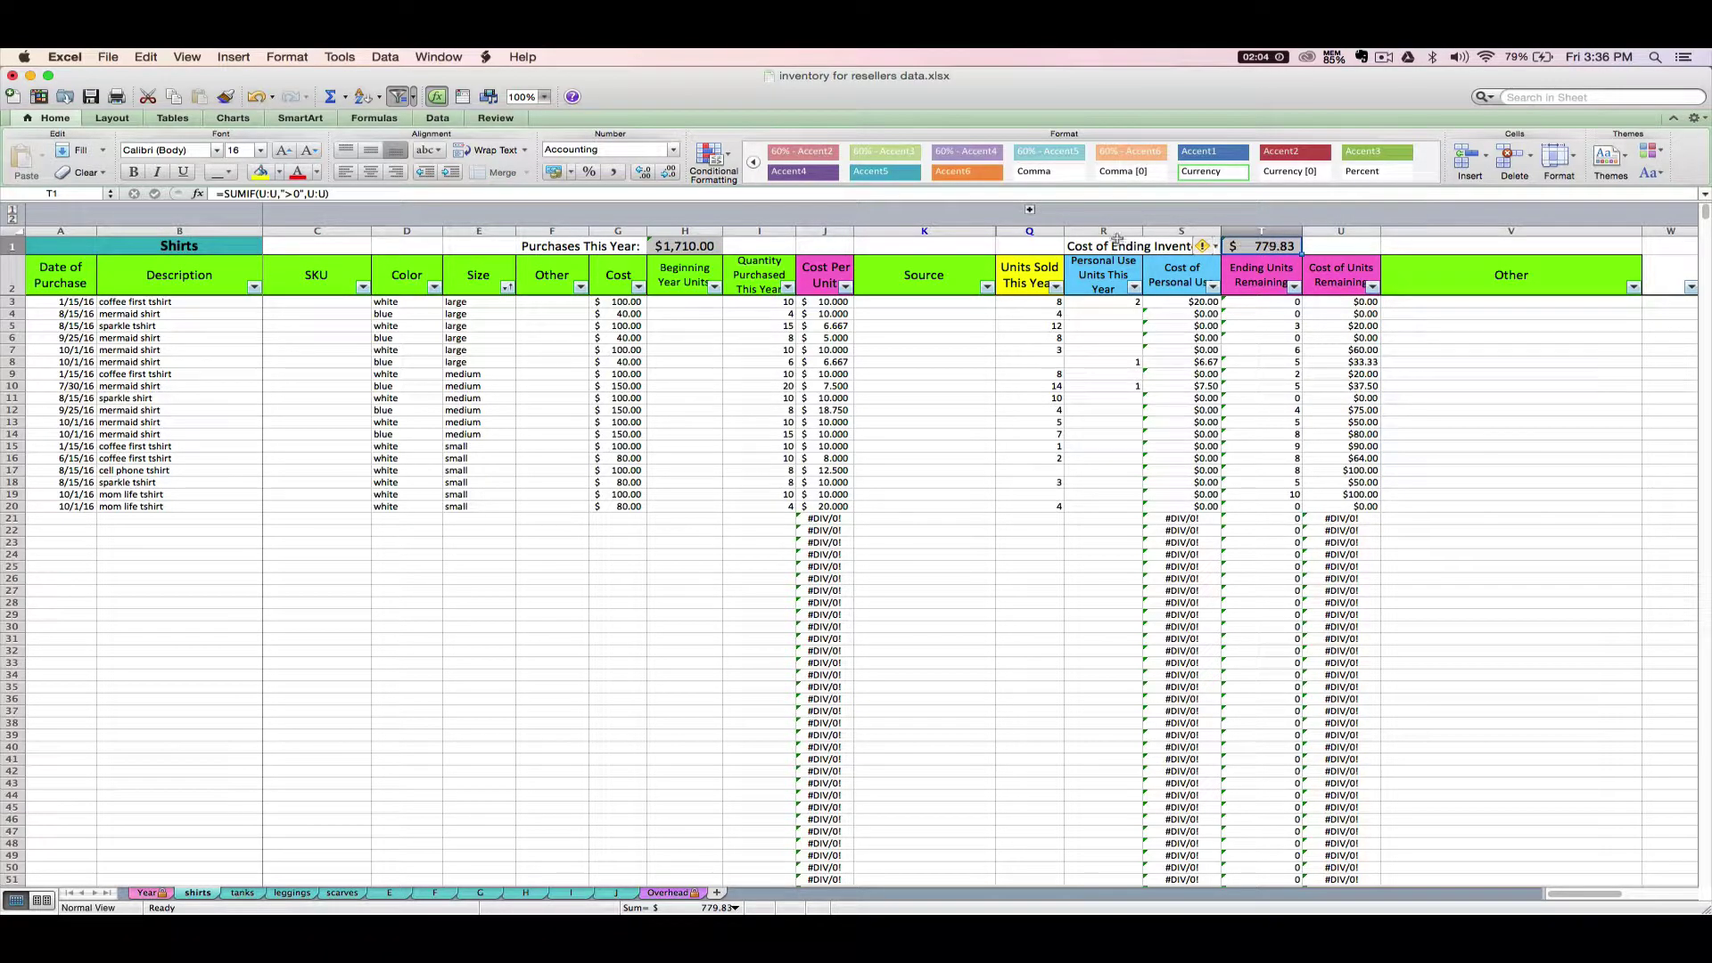
click(243, 892)
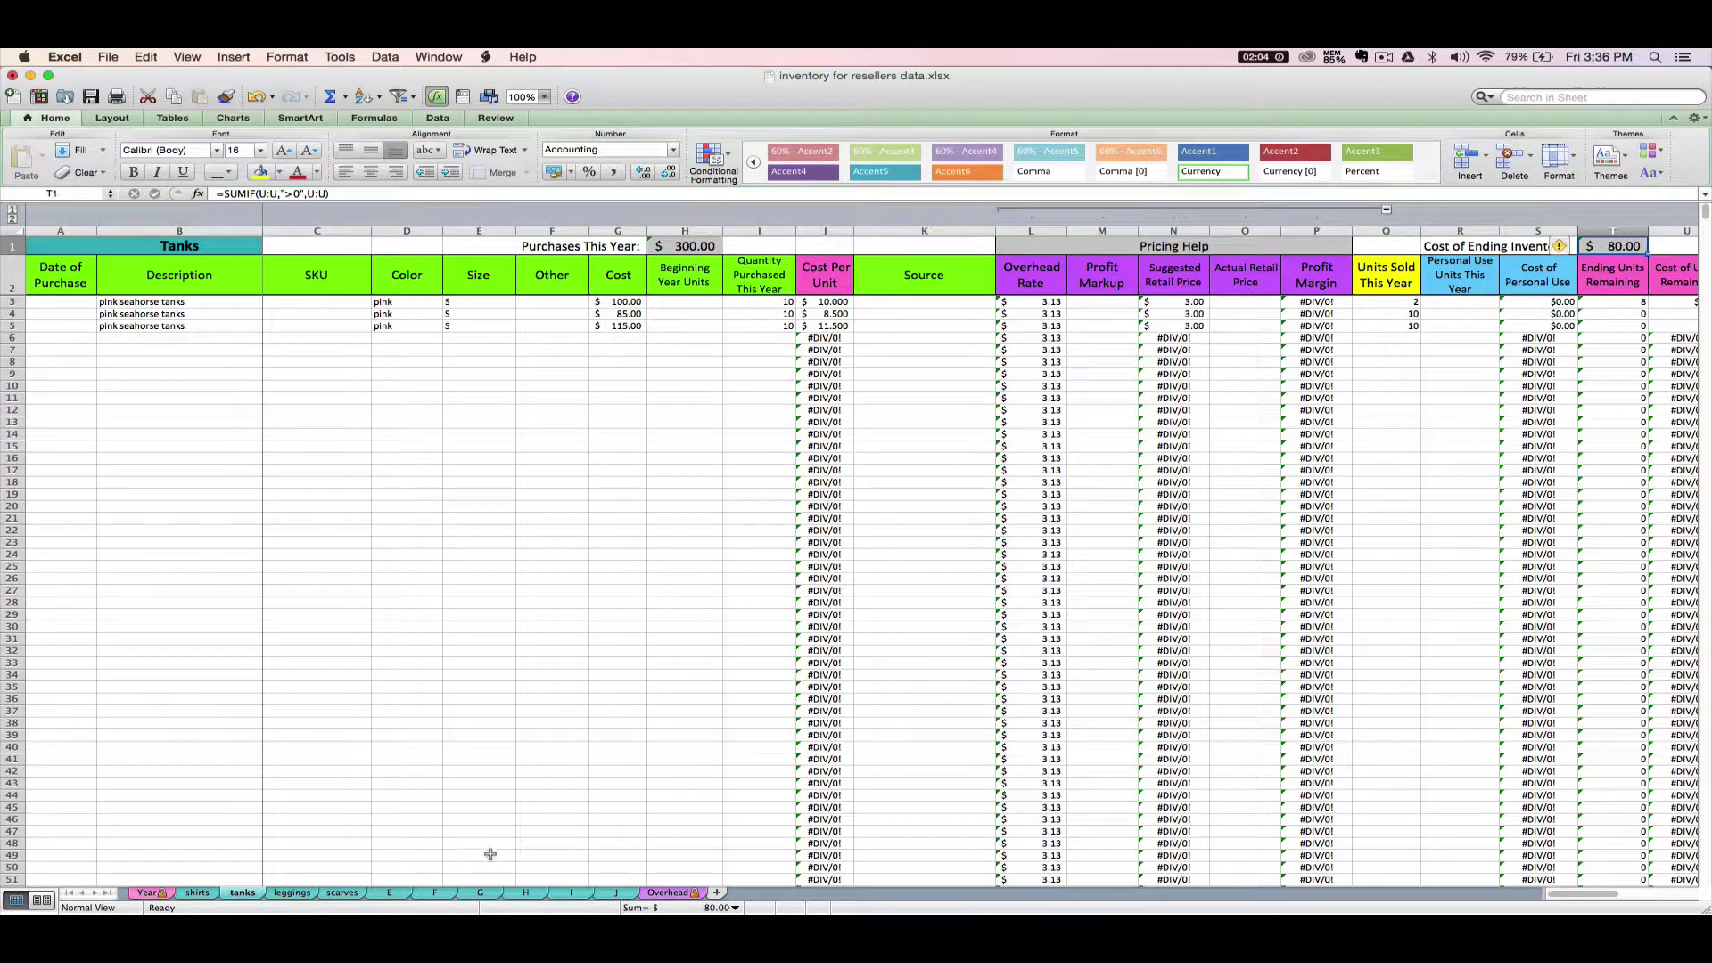
click(292, 893)
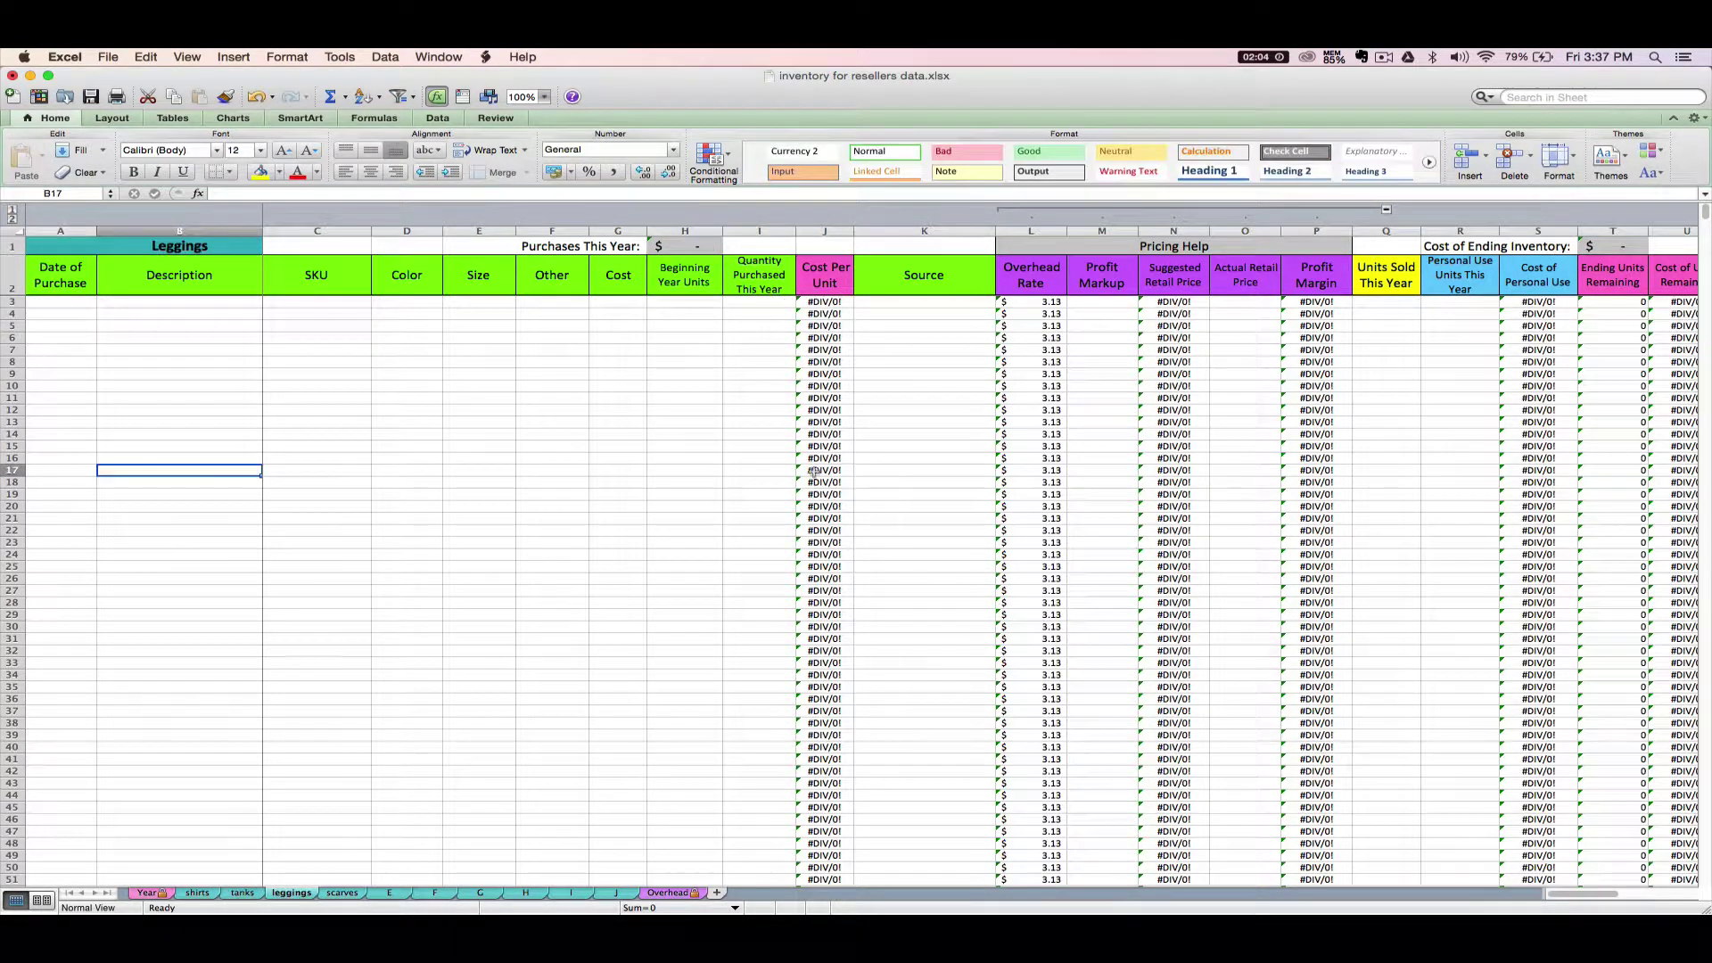
click(1596, 247)
click(139, 892)
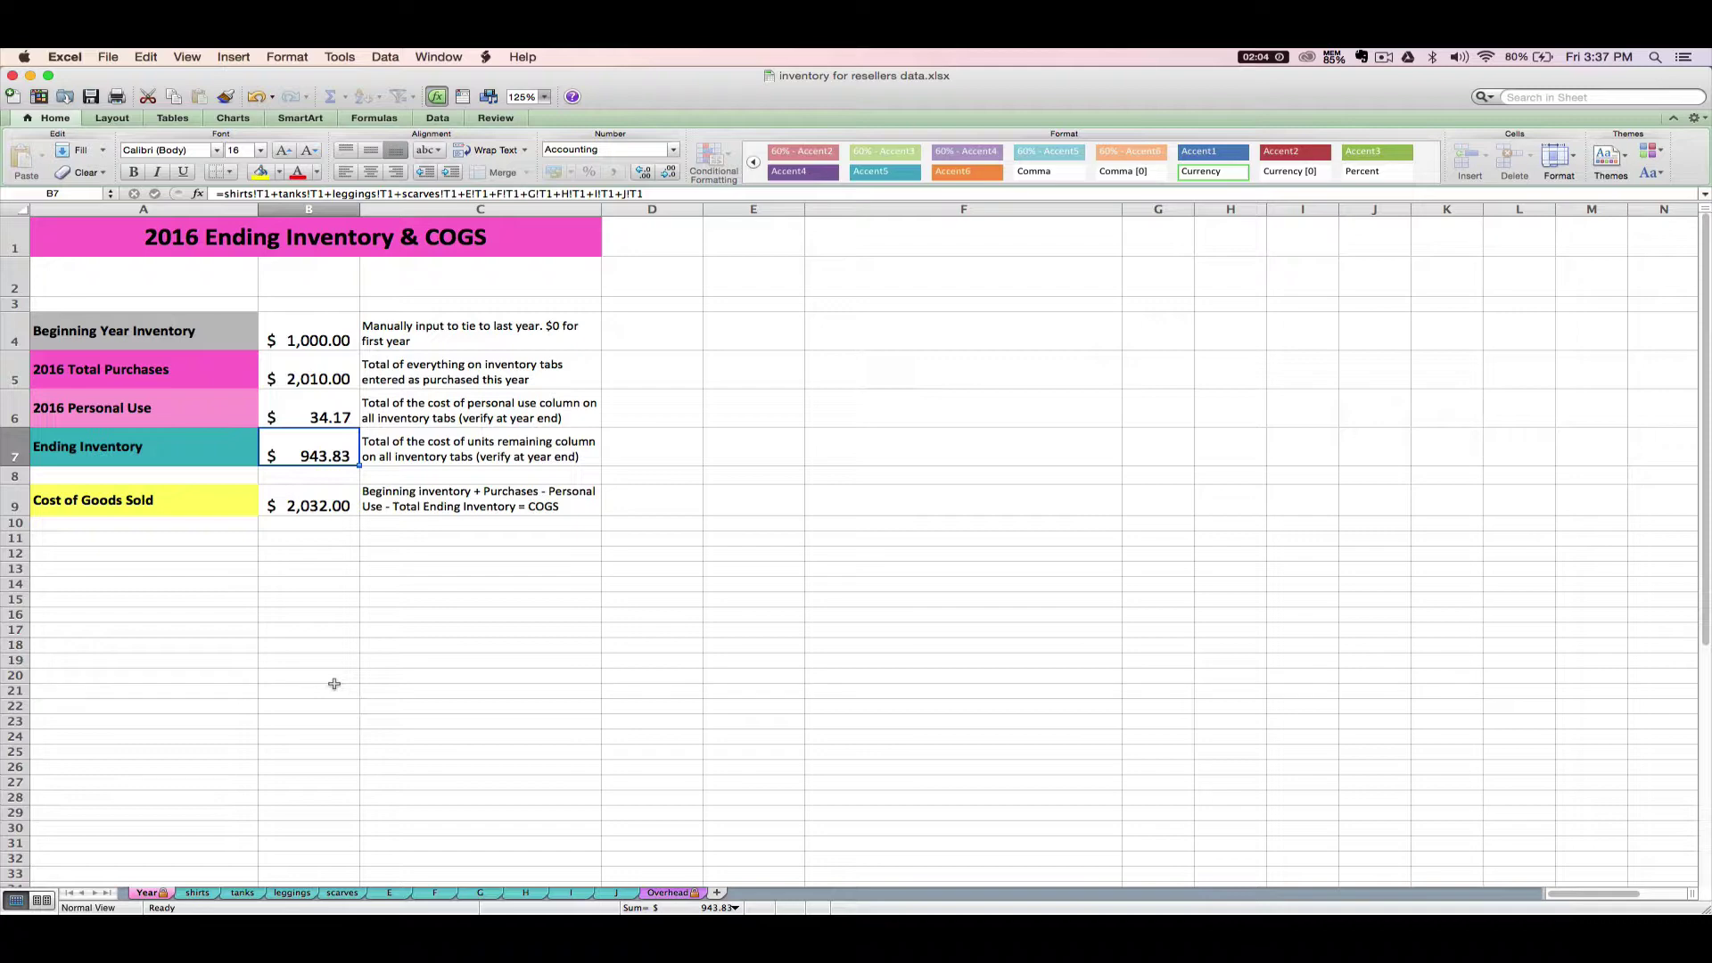
Step: Switch to the shirts sheet to view its $779.83 ending inventory cost
click(198, 892)
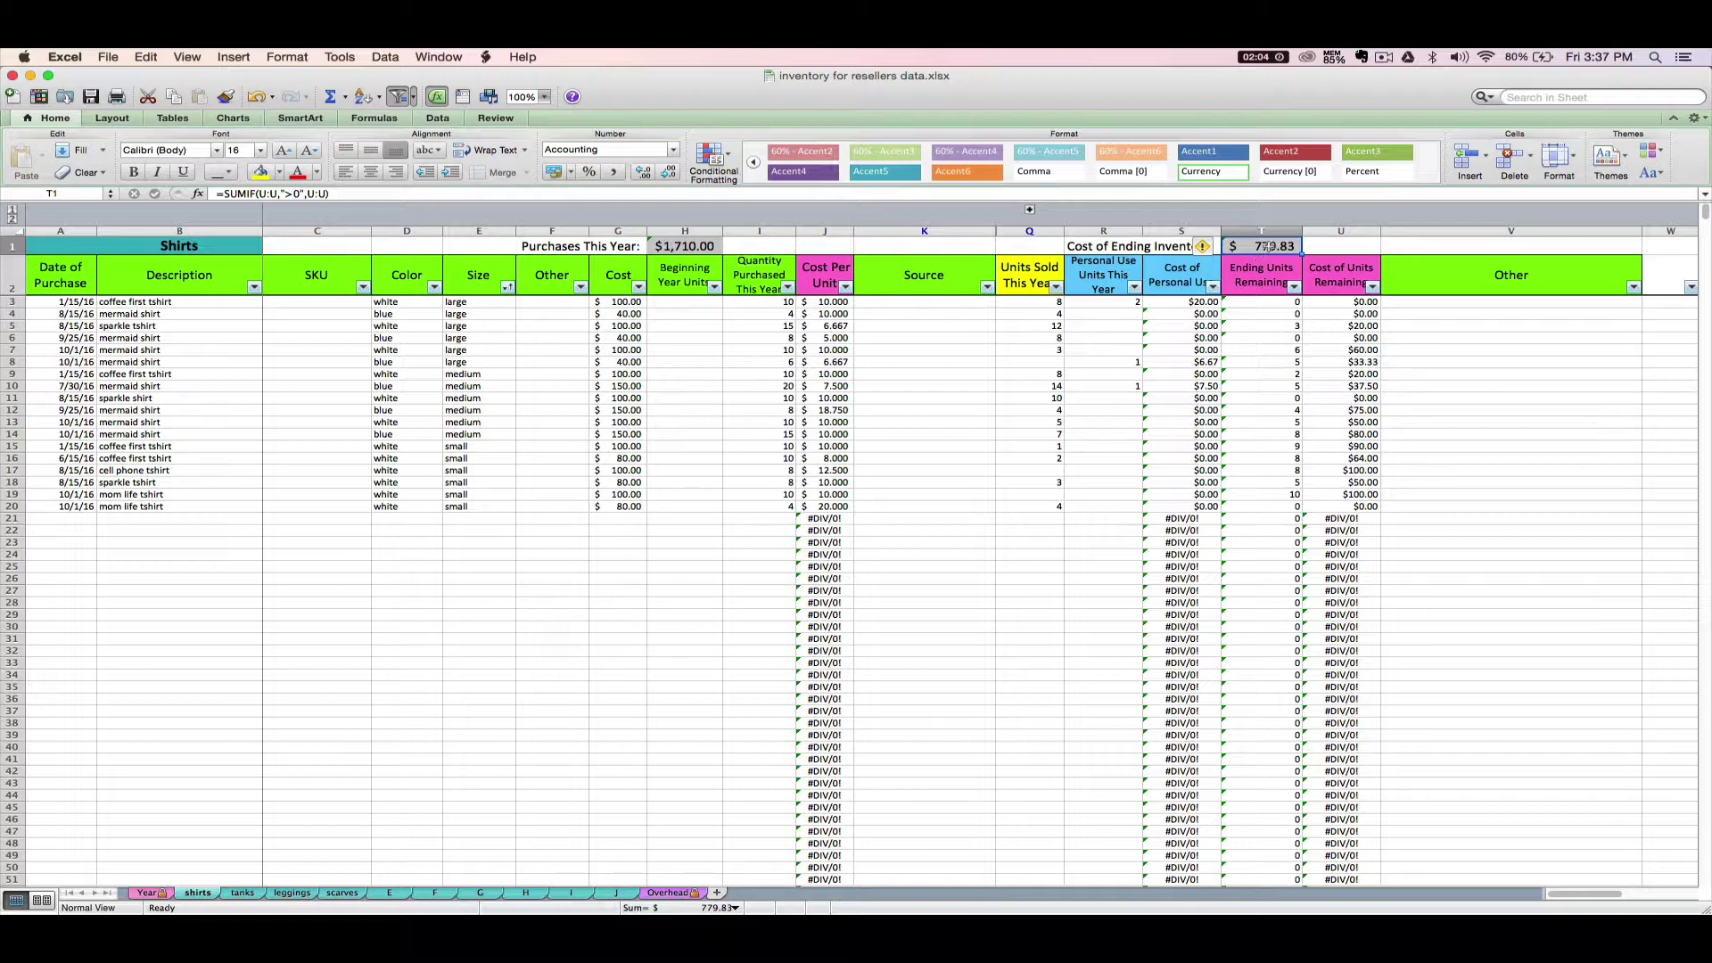
Step: Go back to the Year sheet showing Cost of Goods Sold of $2,032.00
click(145, 894)
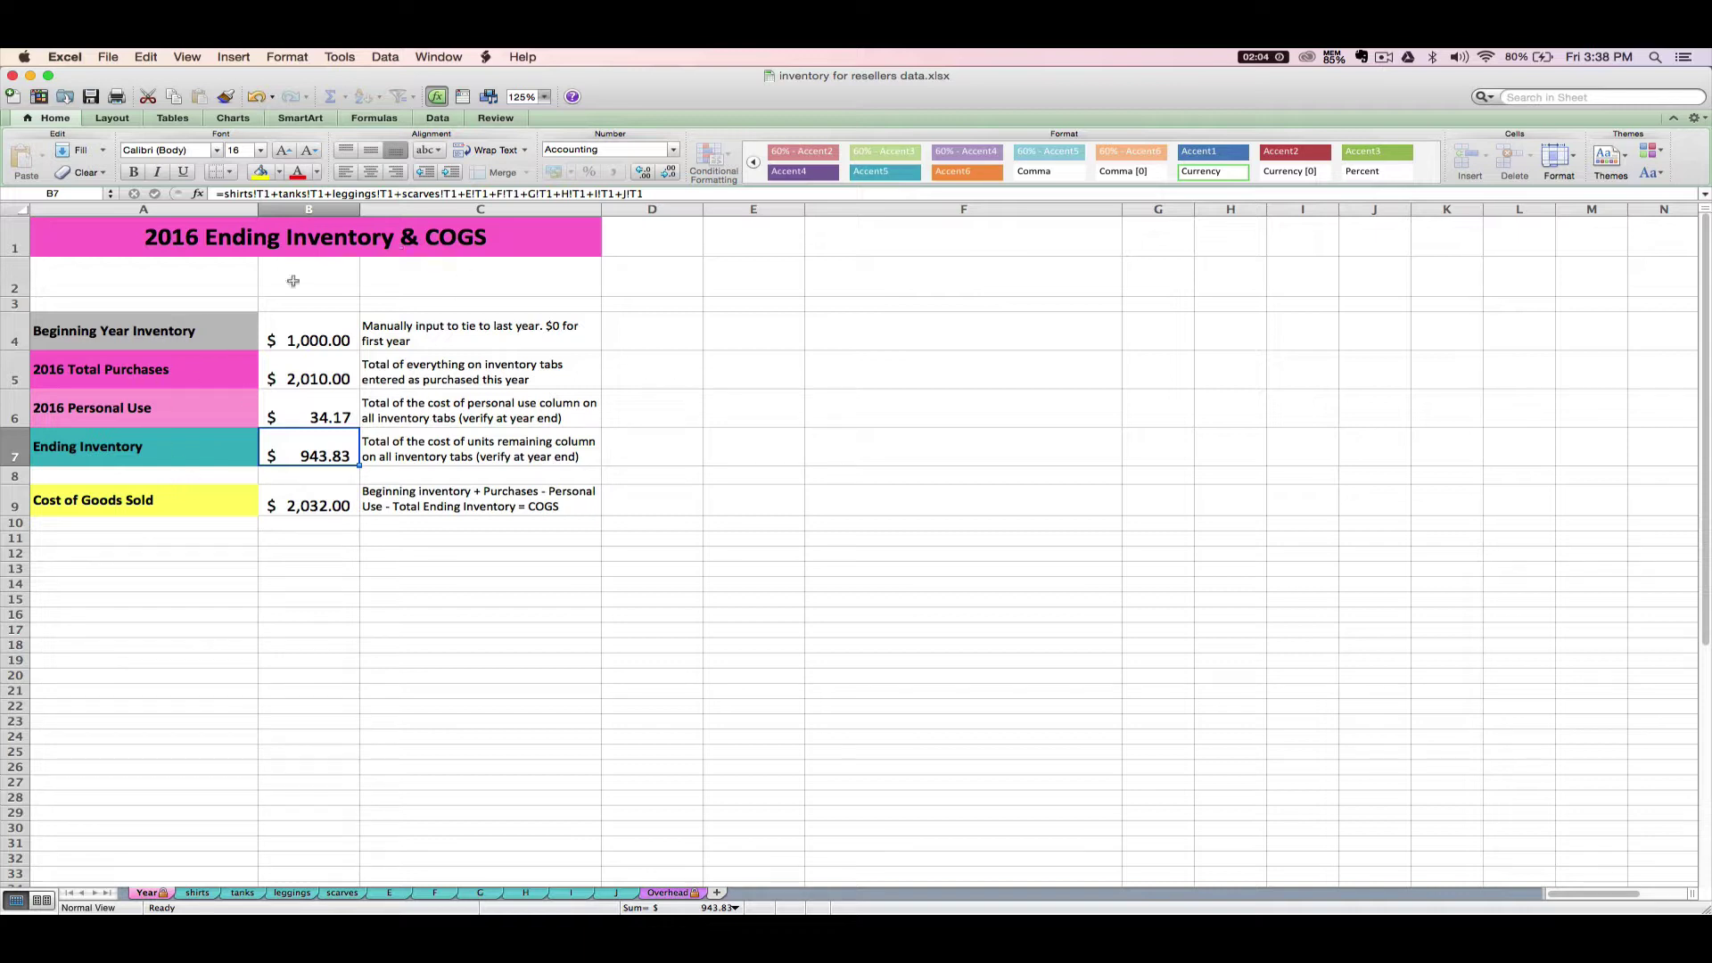
click(295, 502)
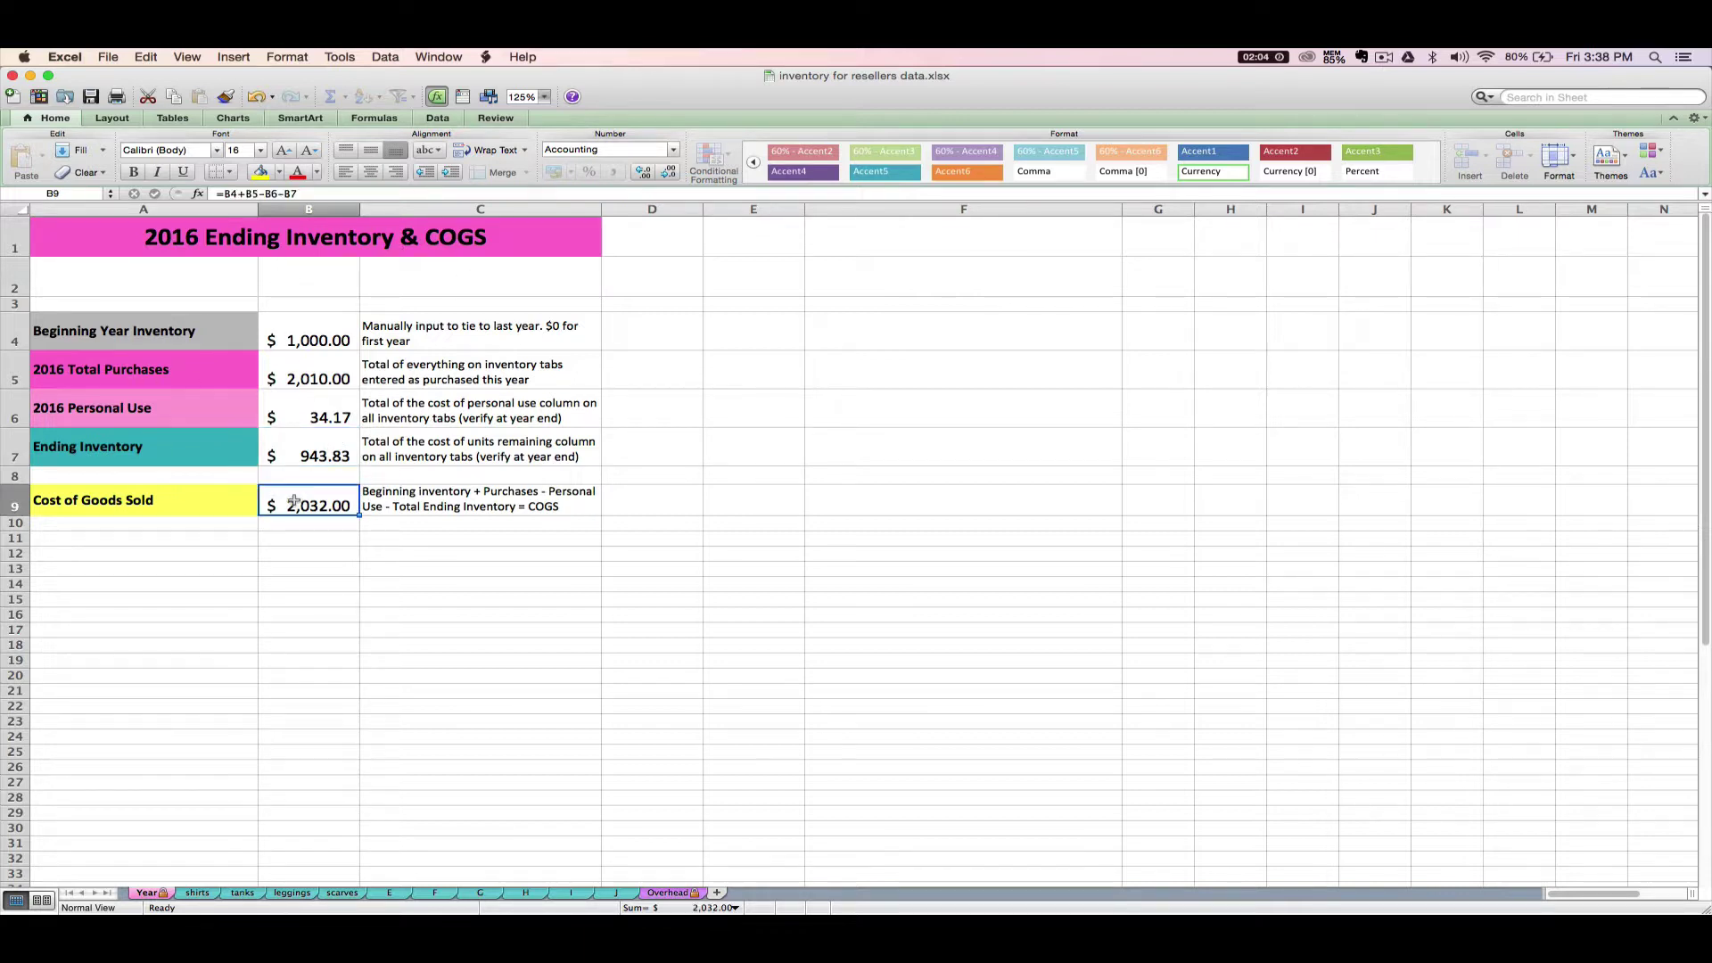